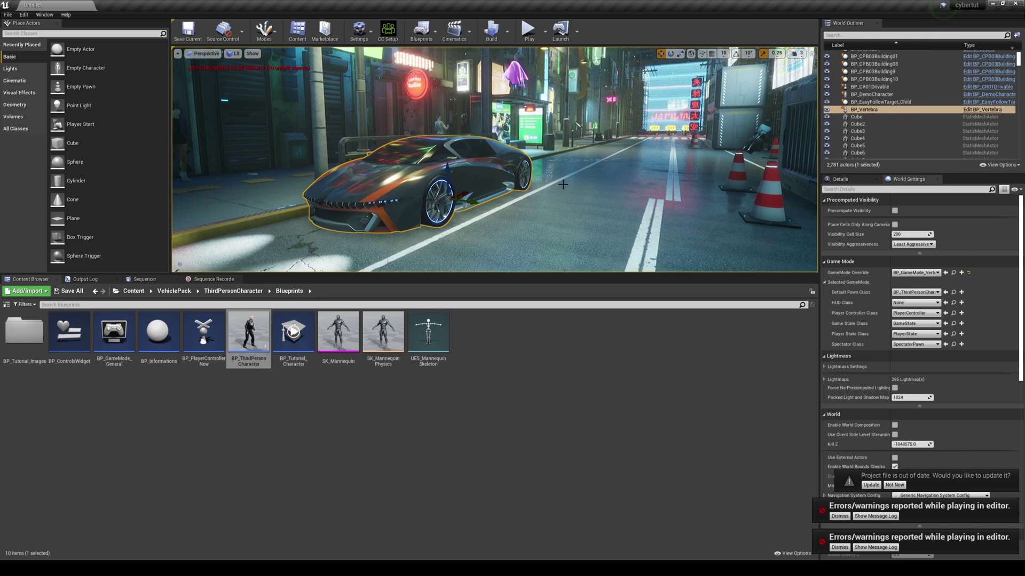
Add the Hair For Days marketplace asset to the cybertut project in the Epic Games Launcher.
{"action": "right_click_drag", "start_coordinate": [564, 185], "coordinate": [563, 154]}
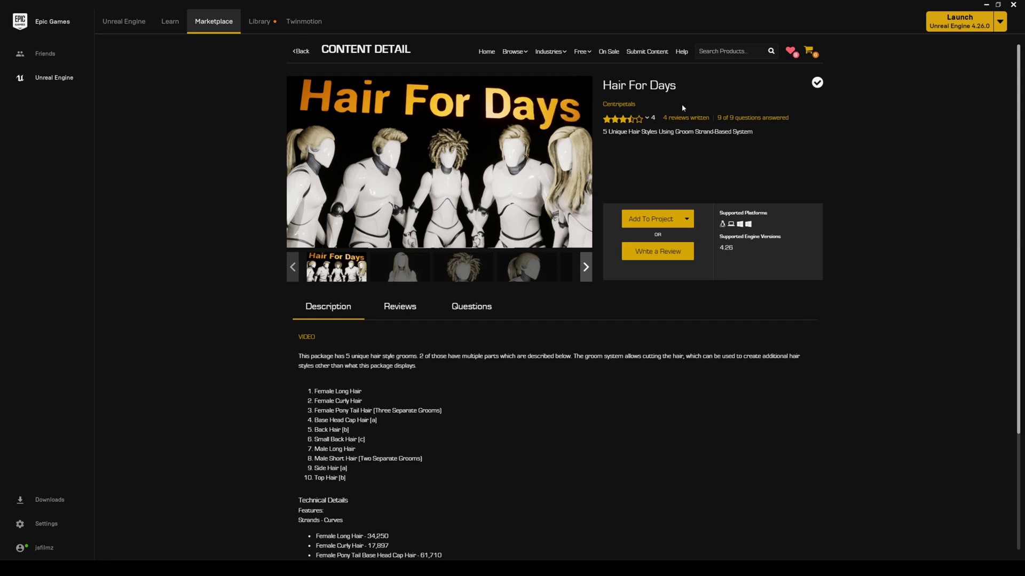
{"action": "scroll", "coordinate": [397, 387], "scroll_direction": "down", "scroll_amount": 3}
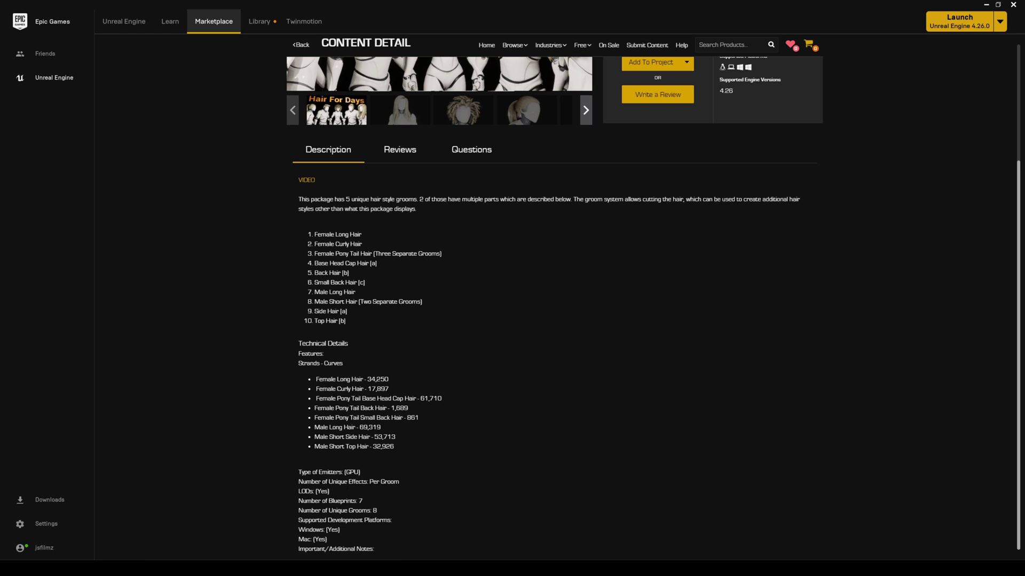
{"action": "scroll", "coordinate": [449, 488], "scroll_direction": "up", "scroll_amount": 3}
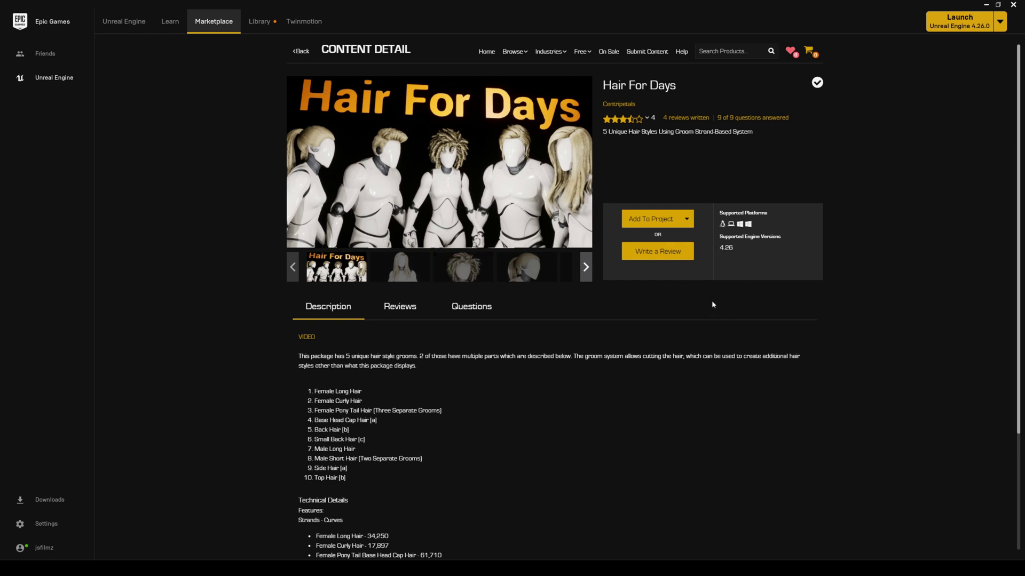
{"action": "left_click", "coordinate": [651, 219]}
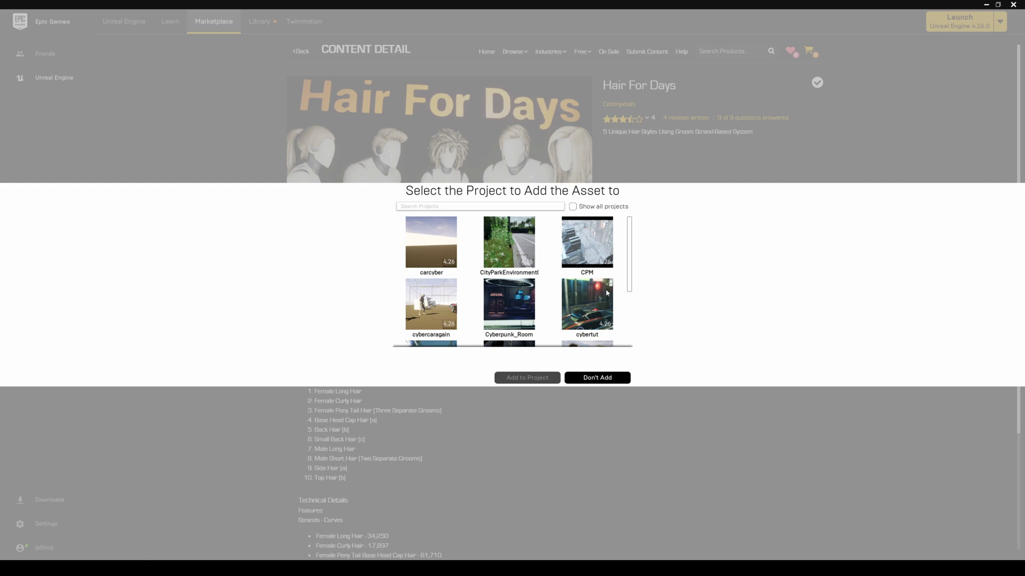
{"action": "left_click", "coordinate": [611, 305]}
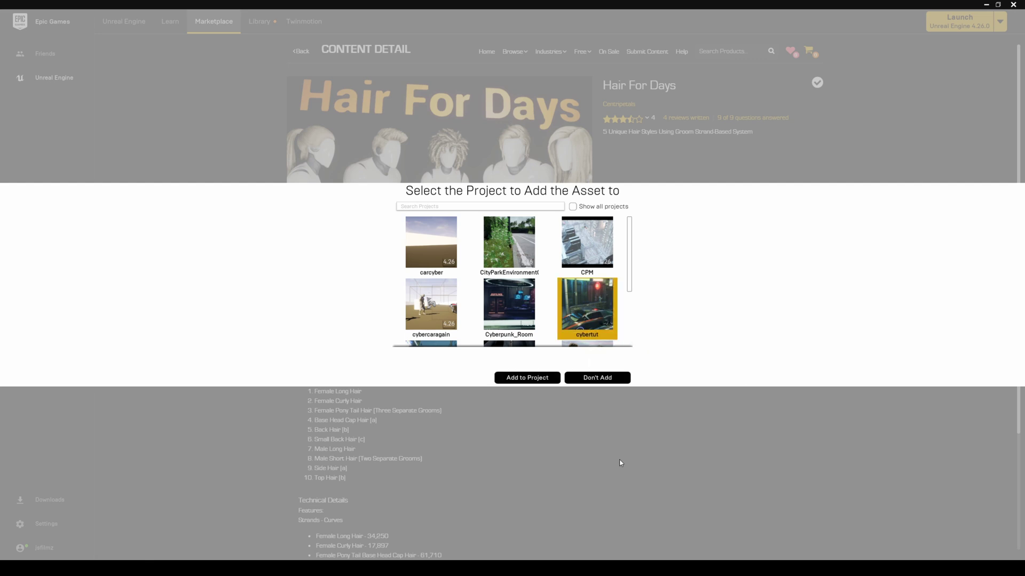
{"action": "left_click", "coordinate": [537, 380]}
Switch to the cybertut project in Unreal Editor and check whether the Alembic plugins are enabled by searching the plugins for "alem".
{"action": "mouse_move", "coordinate": [127, 568]}
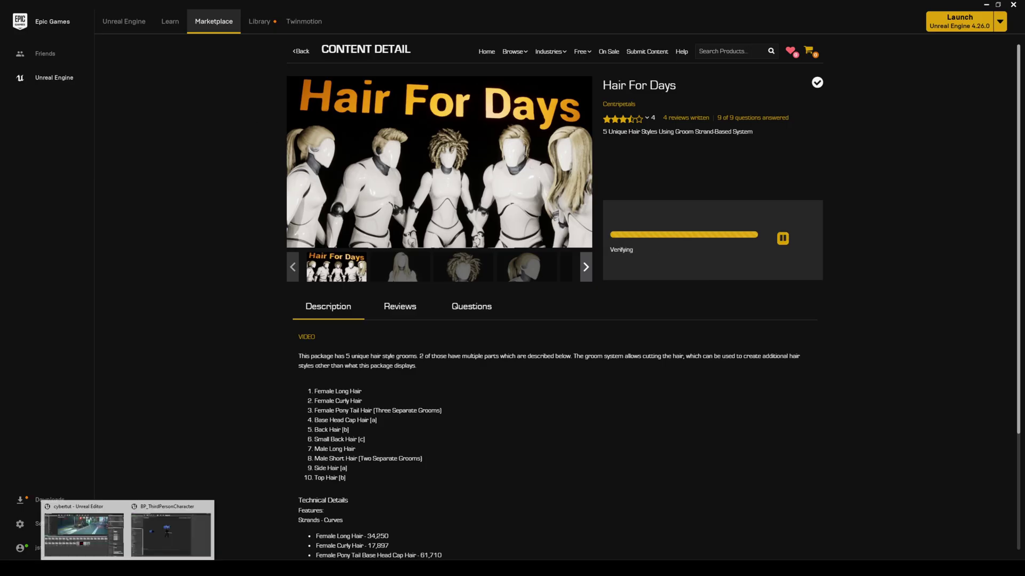
{"action": "left_click", "coordinate": [91, 537]}
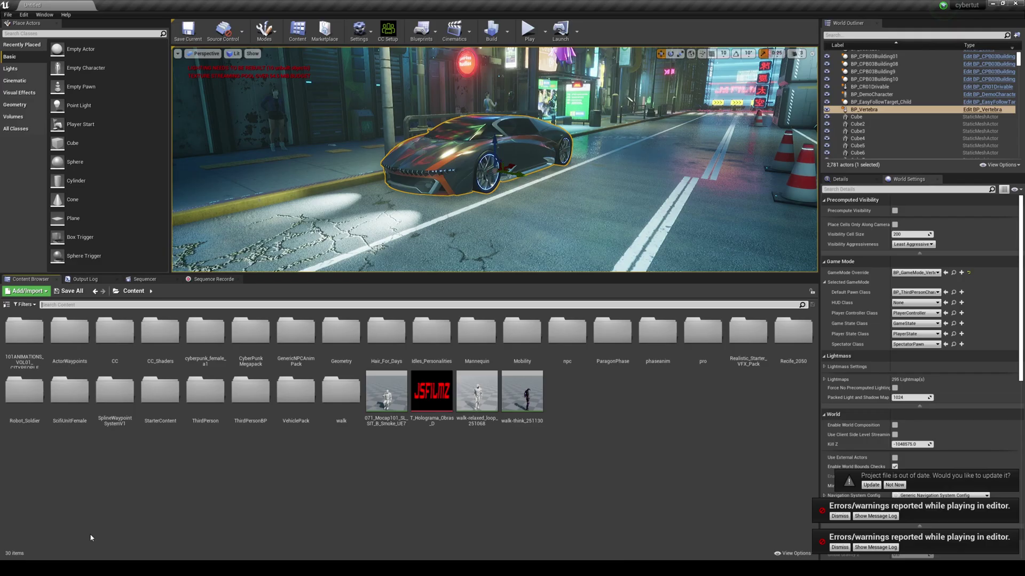
{"action": "left_click", "coordinate": [23, 15]}
{"action": "left_click", "coordinate": [38, 138]}
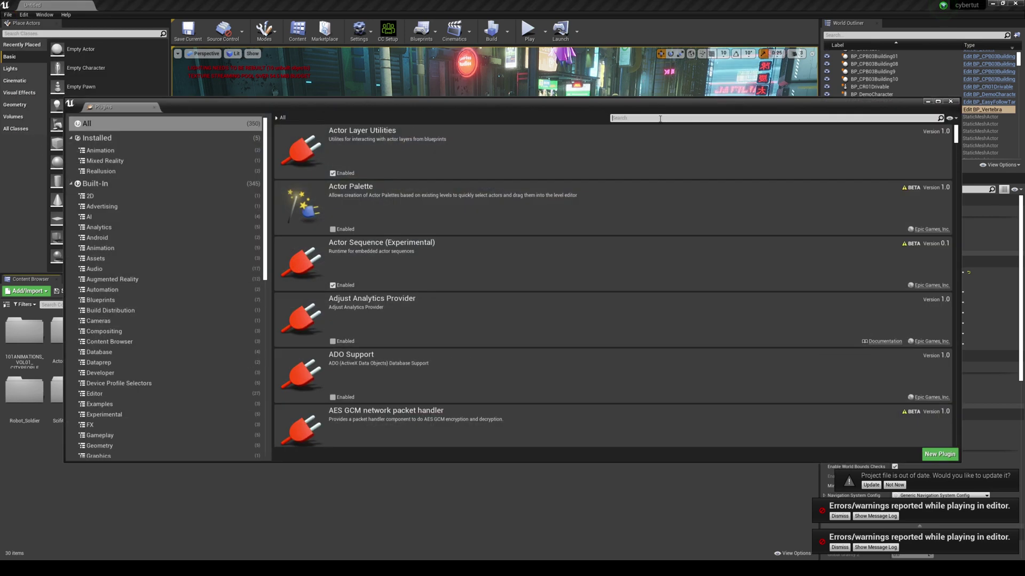
{"action": "type", "text": "alem"}
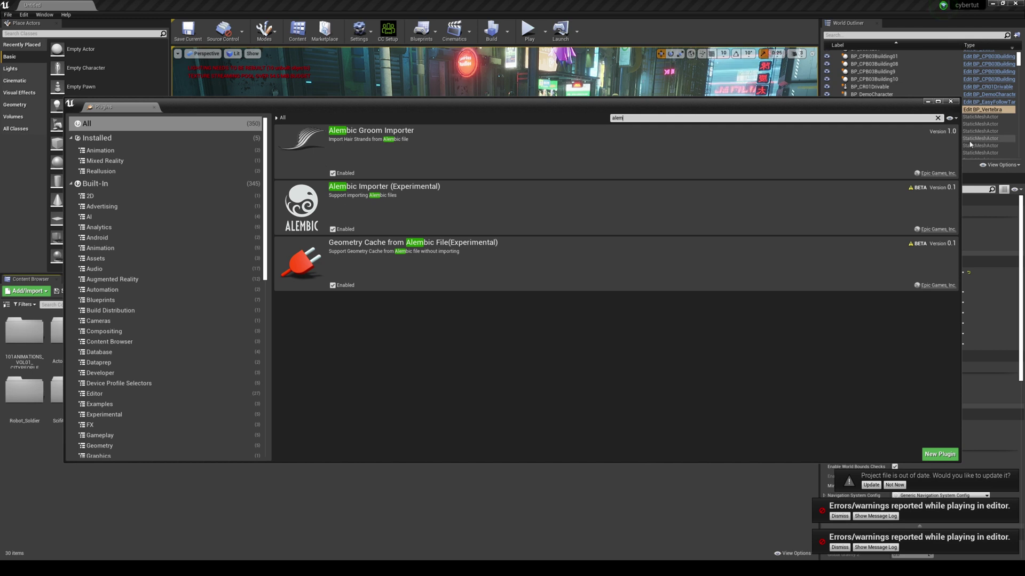
{"action": "left_click", "coordinate": [950, 102]}
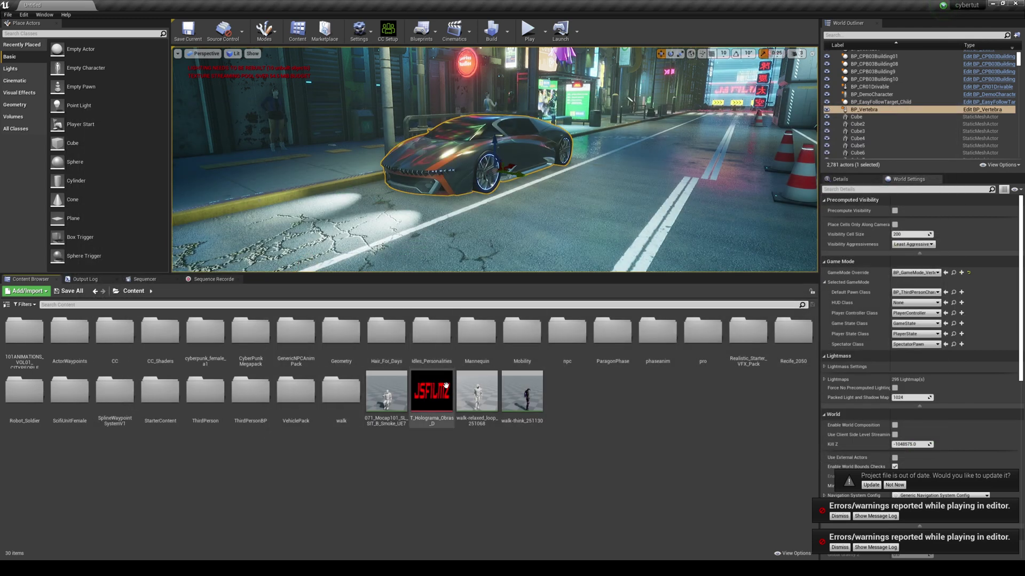
Review the groom assets in the Hair folder of Hair_For_Days and return to the Content root.
{"action": "double_click", "coordinate": [394, 350]}
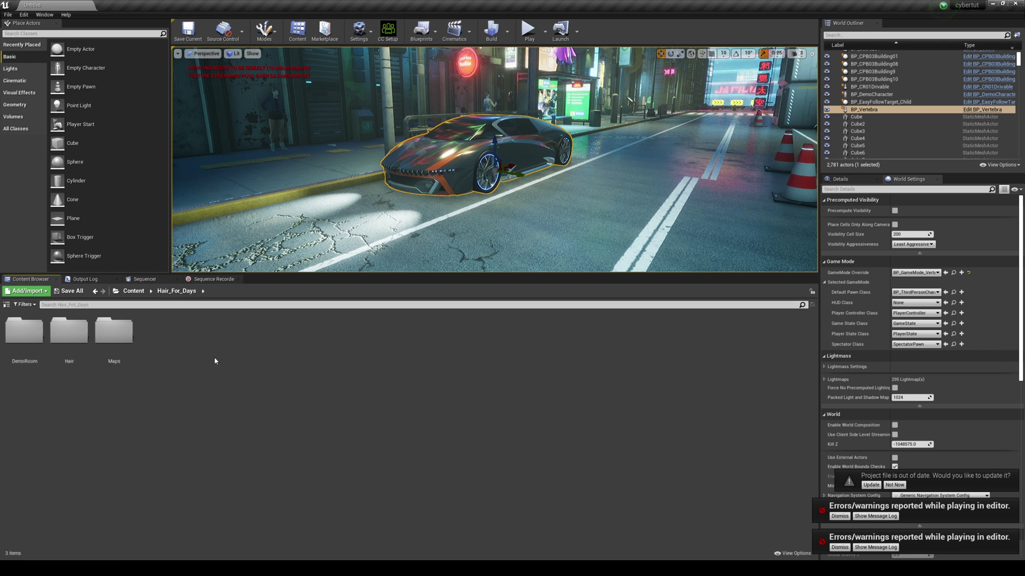
{"action": "double_click", "coordinate": [69, 334]}
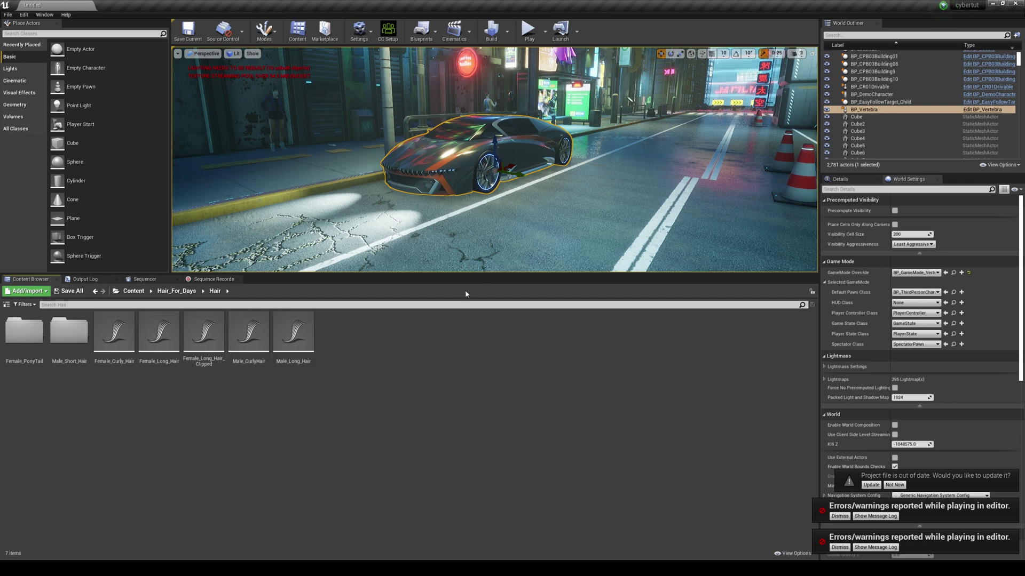
{"action": "left_click", "coordinate": [133, 292]}
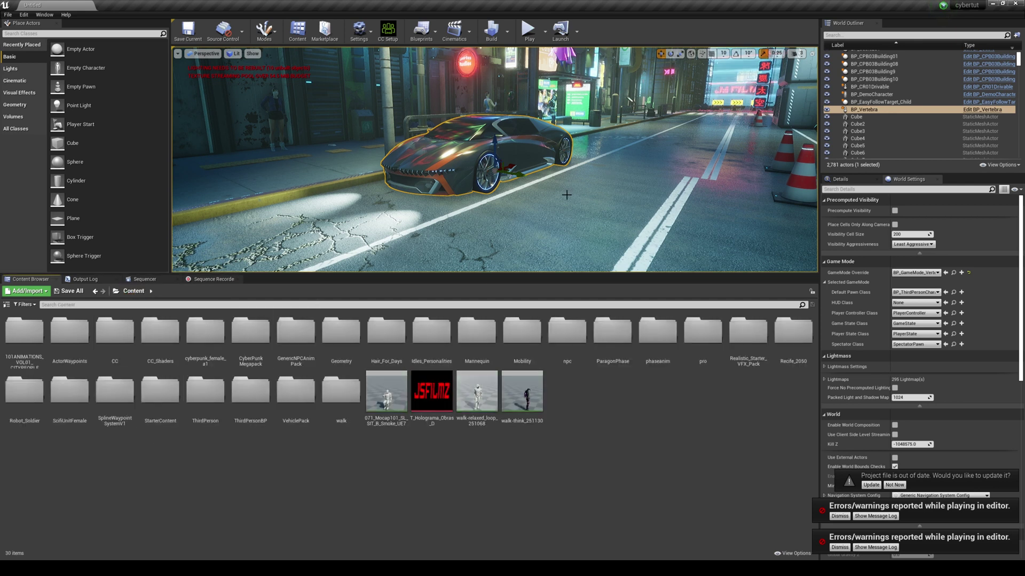
Open the jean3 skeletal mesh from the pro folder and show the bone tree of its skeleton.
{"action": "double_click", "coordinate": [702, 332]}
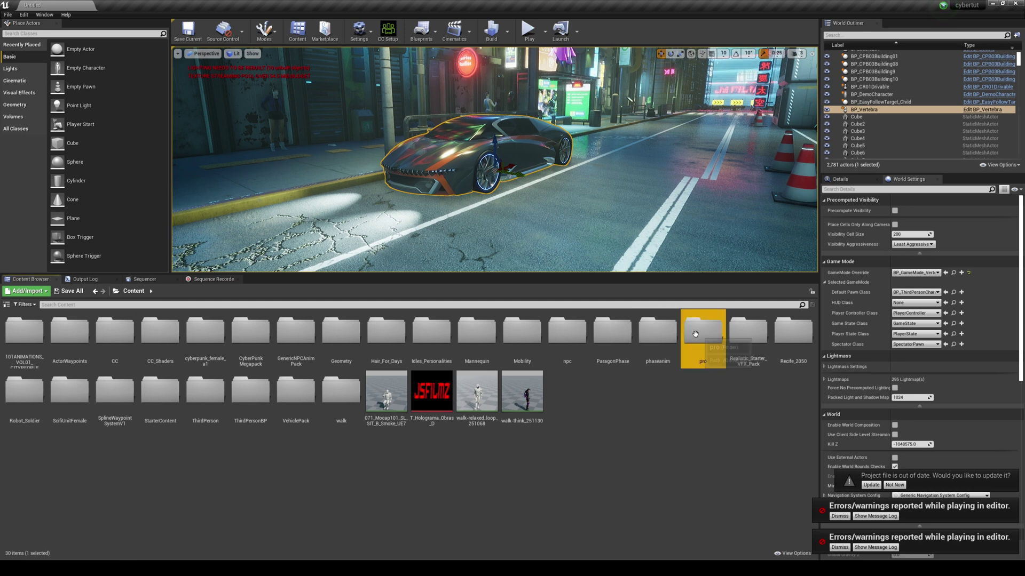
{"action": "double_click", "coordinate": [159, 330]}
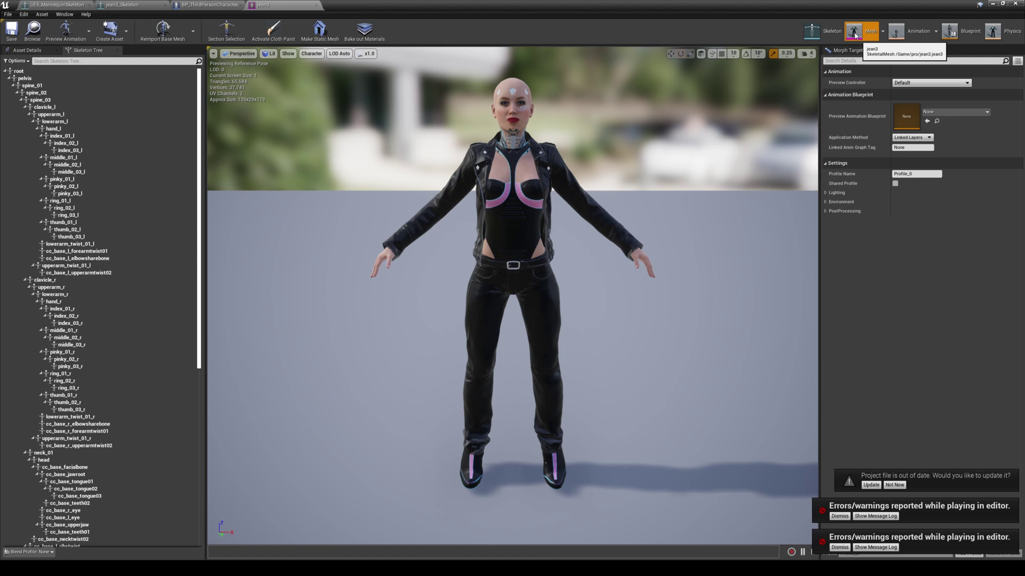
{"action": "left_click", "coordinate": [828, 30]}
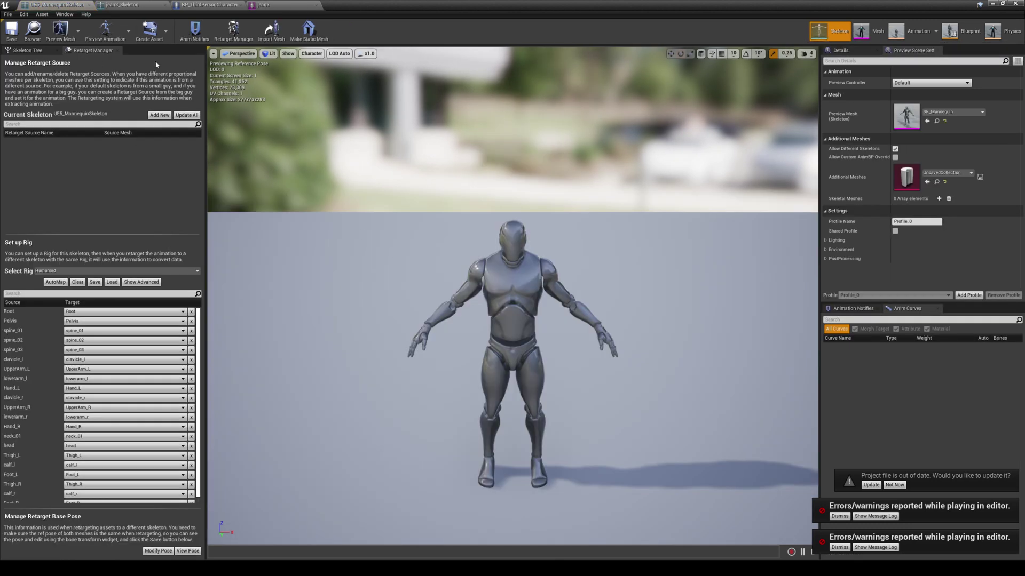
{"action": "left_click", "coordinate": [28, 50]}
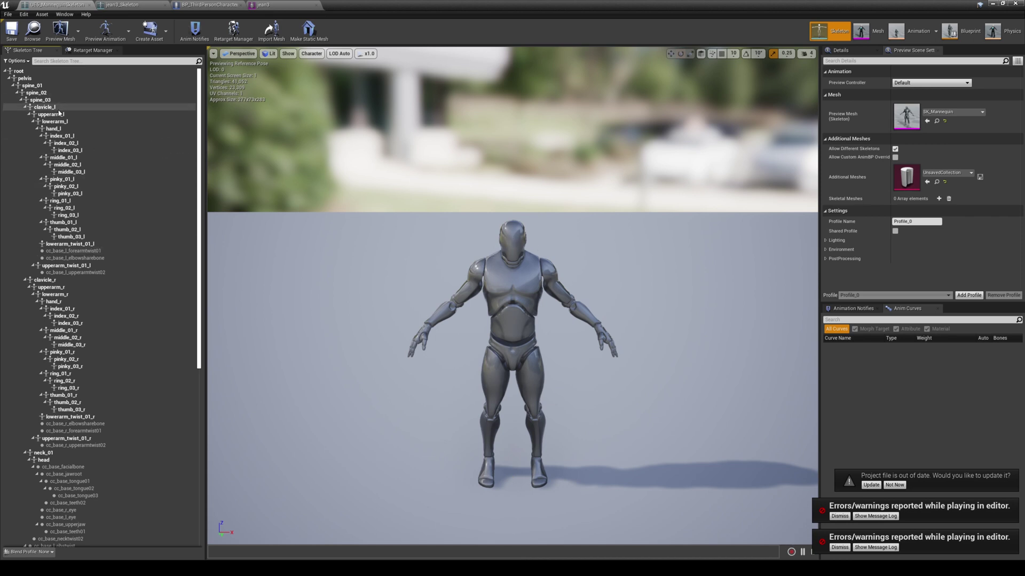
Add a socket to the head bone of the skeleton and name it Groom.
{"action": "scroll", "coordinate": [155, 325], "scroll_direction": "down", "scroll_amount": 3}
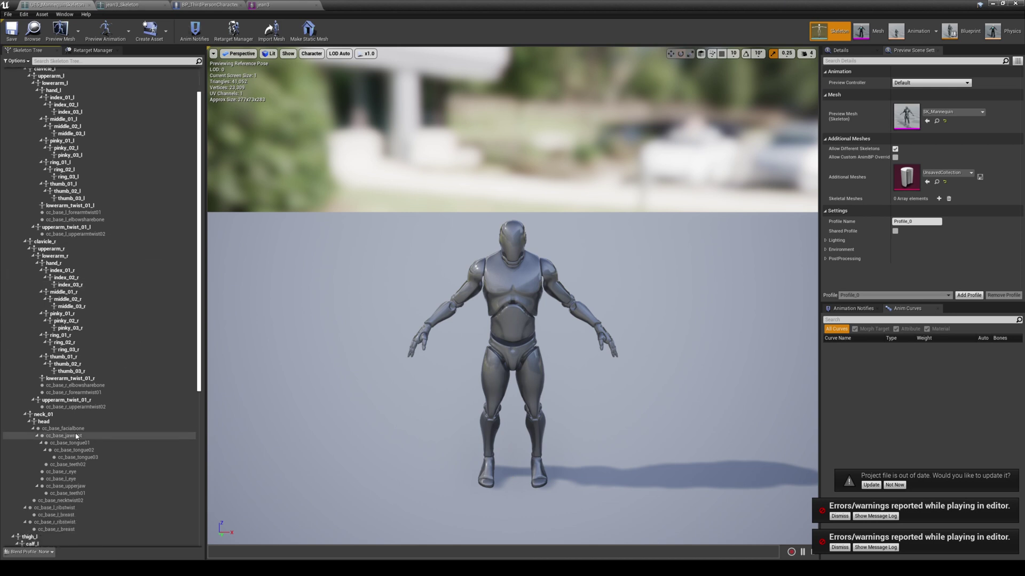
{"action": "right_click", "coordinate": [45, 422]}
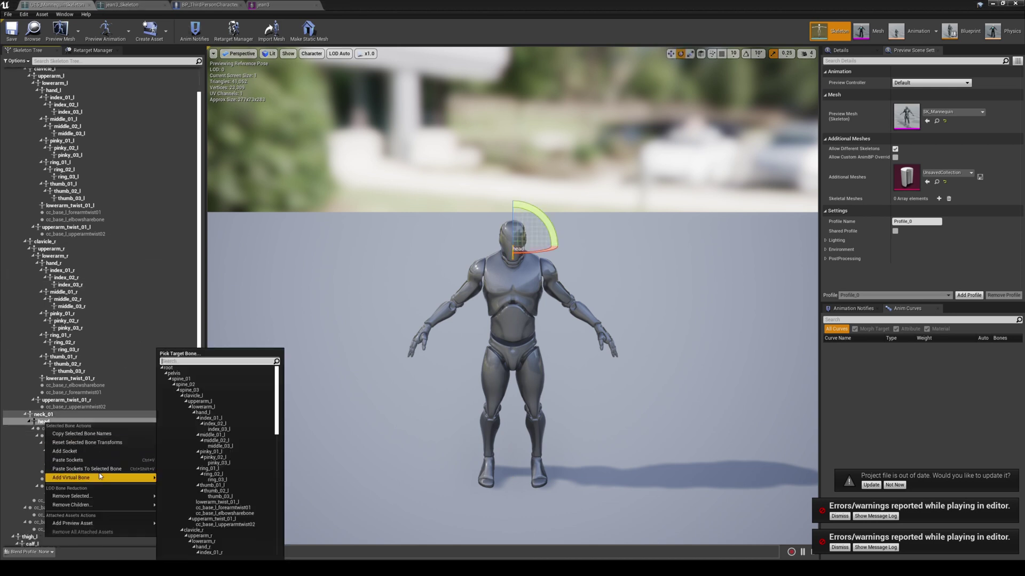
{"action": "left_click", "coordinate": [65, 451]}
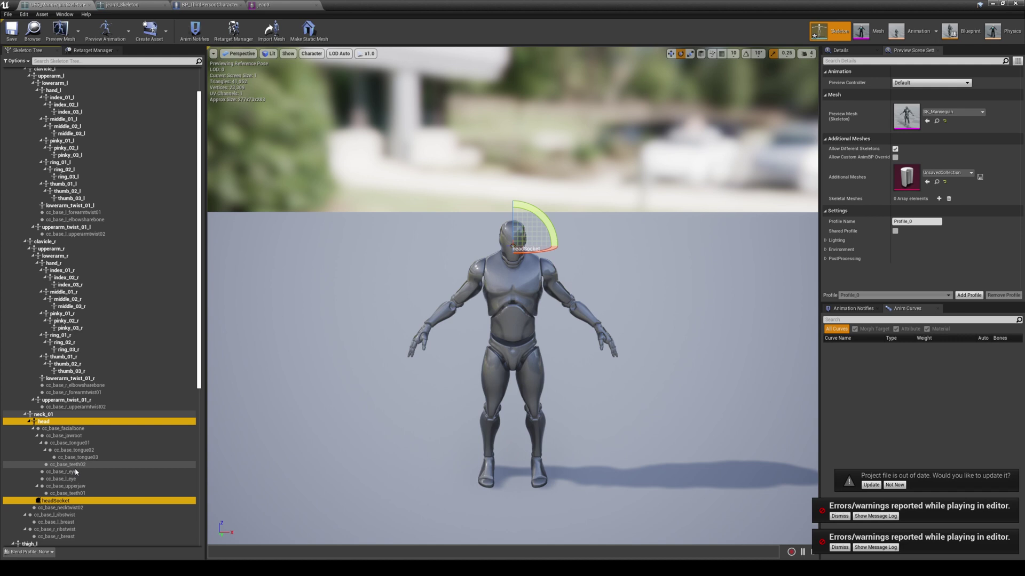
{"action": "double_click", "coordinate": [60, 502]}
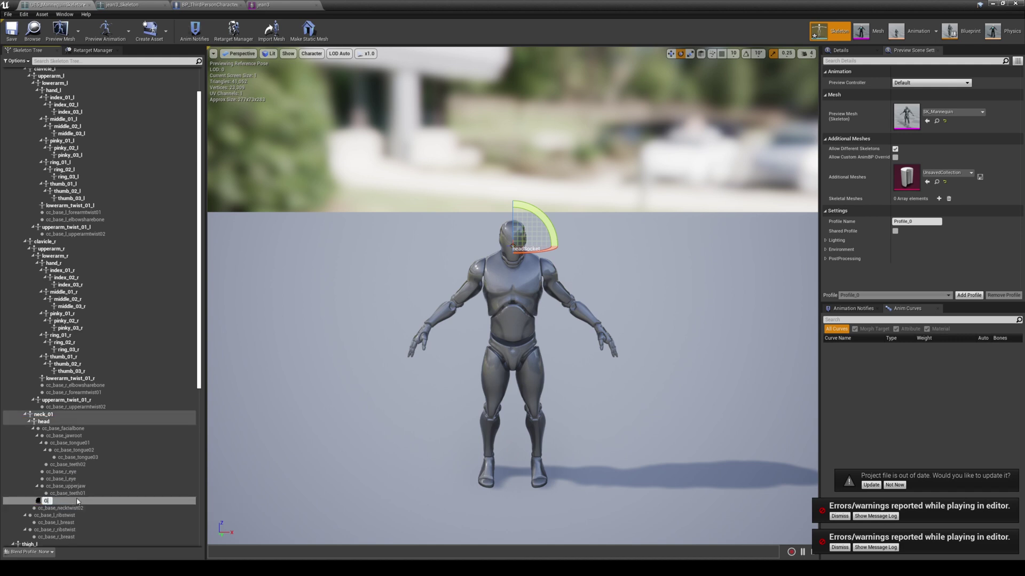
{"action": "type", "text": "Groom"}
{"action": "key", "text": "Return"}
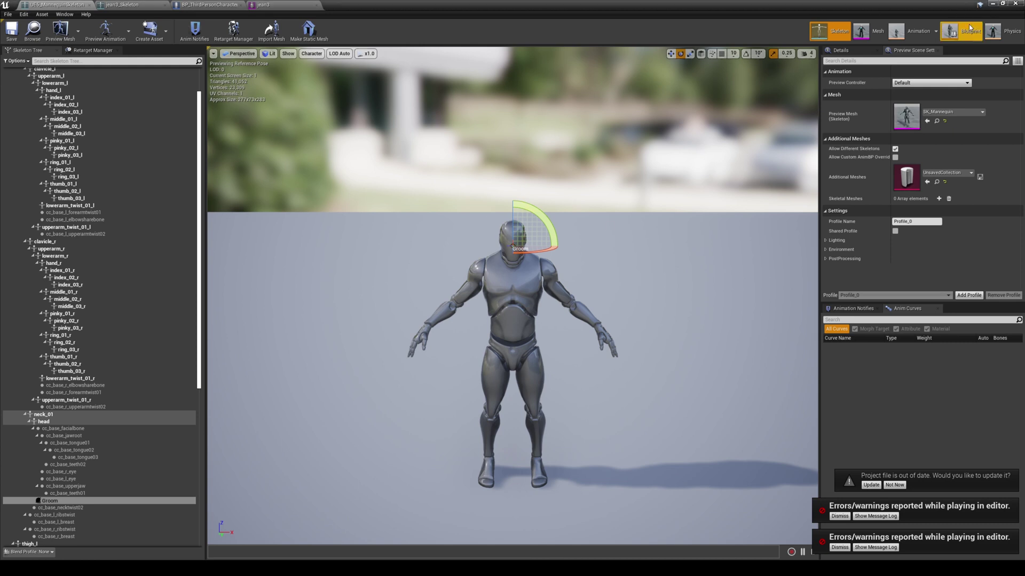
Open the BP_ThirdPersonCharacter blueprint from the VehiclePack ThirdPersonCharacter Blueprints folder.
{"action": "left_click", "coordinate": [991, 3]}
{"action": "left_click", "coordinate": [133, 290]}
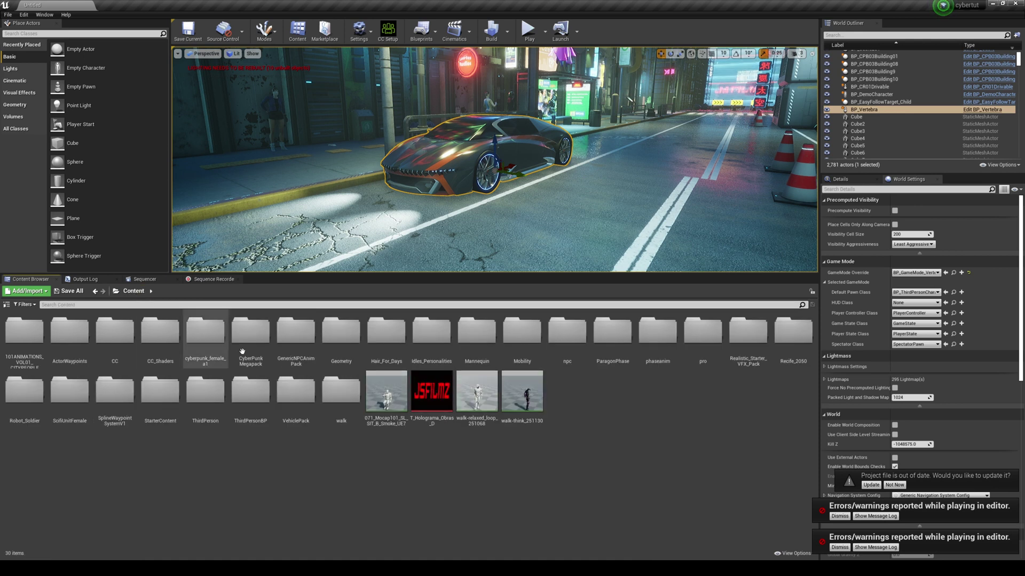
{"action": "double_click", "coordinate": [294, 410]}
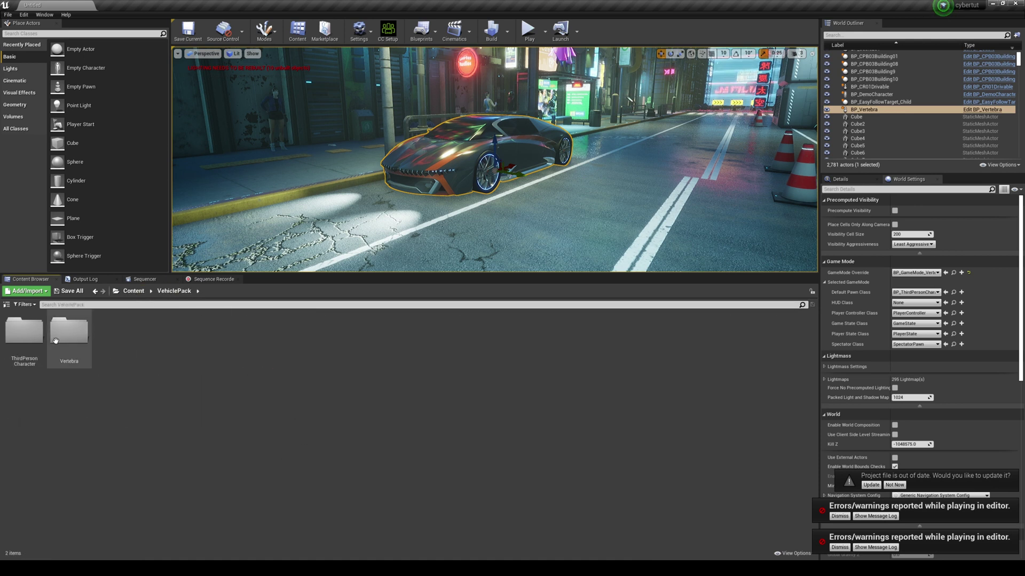
{"action": "double_click", "coordinate": [24, 332]}
{"action": "double_click", "coordinate": [70, 333]}
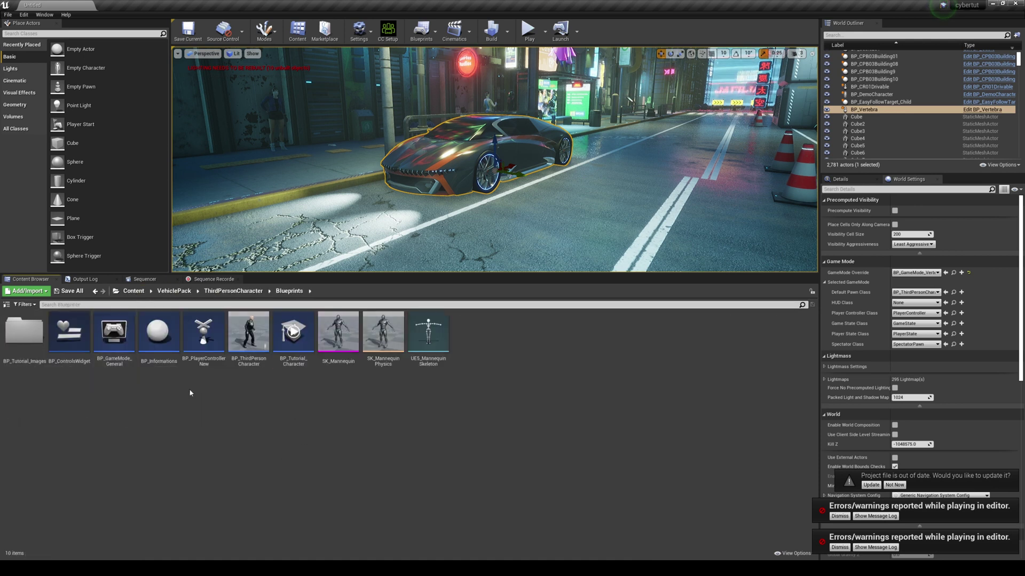
{"action": "double_click", "coordinate": [248, 334]}
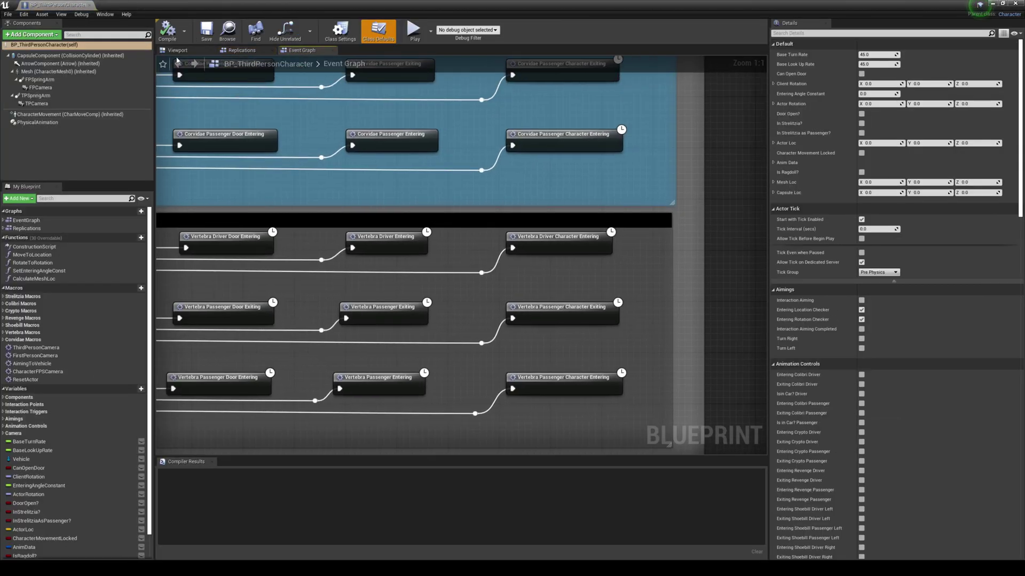
Show the character in the blueprint's viewport and raise the FPCamera above its head to a Z location of about 45.4.
{"action": "left_click", "coordinate": [177, 50]}
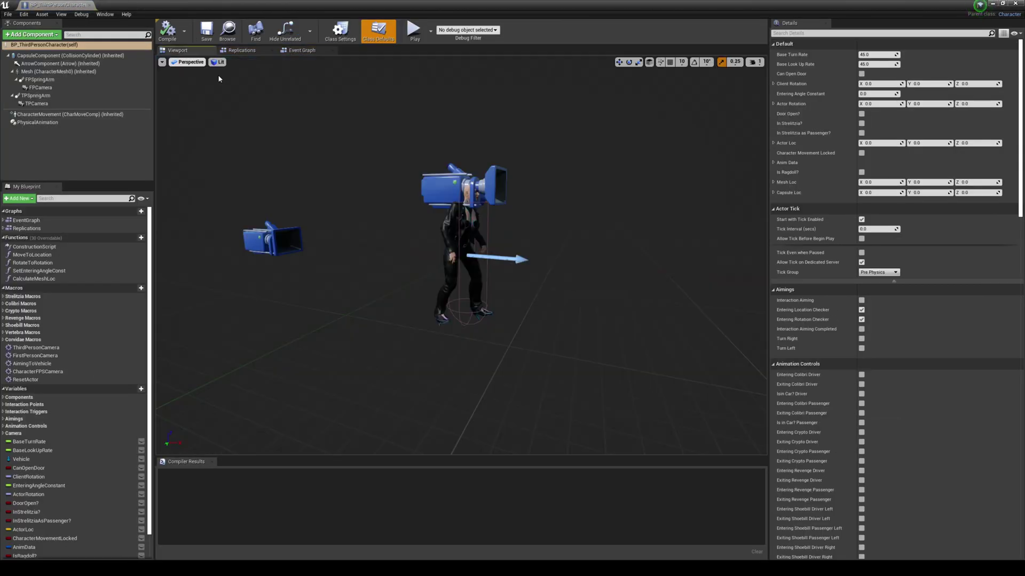
{"action": "left_click", "coordinate": [447, 187]}
{"action": "left_click_drag", "start_coordinate": [507, 171], "coordinate": [508, 134]}
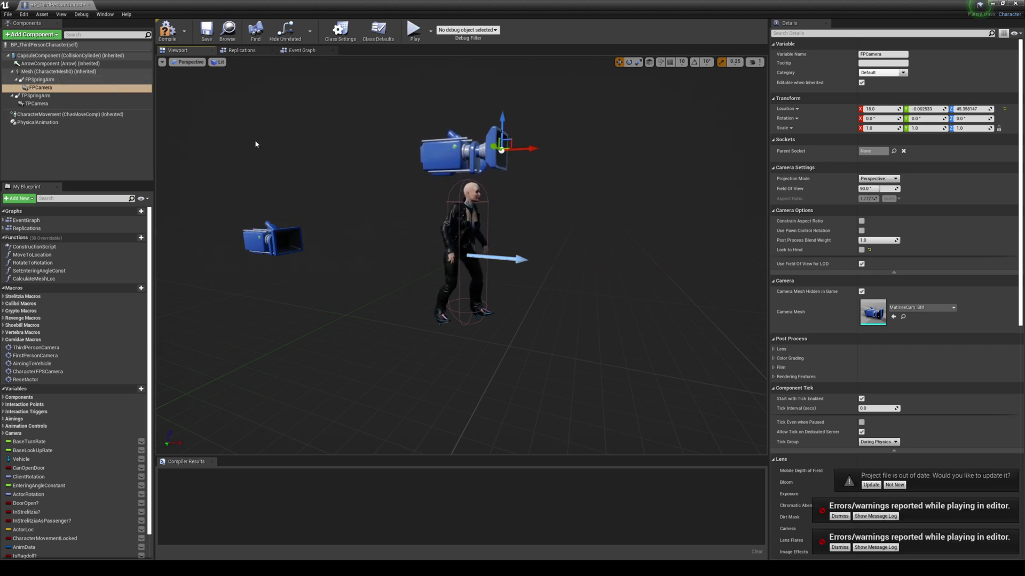
Add a Groom component to the character's Mesh component, keeping the default name Groom.
{"action": "left_click", "coordinate": [88, 74]}
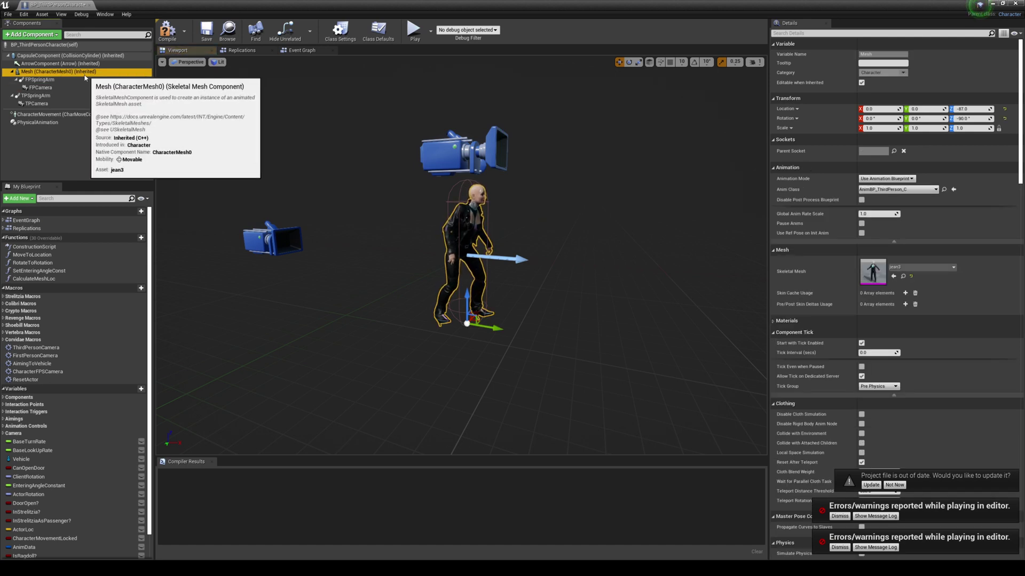
{"action": "left_click", "coordinate": [32, 34]}
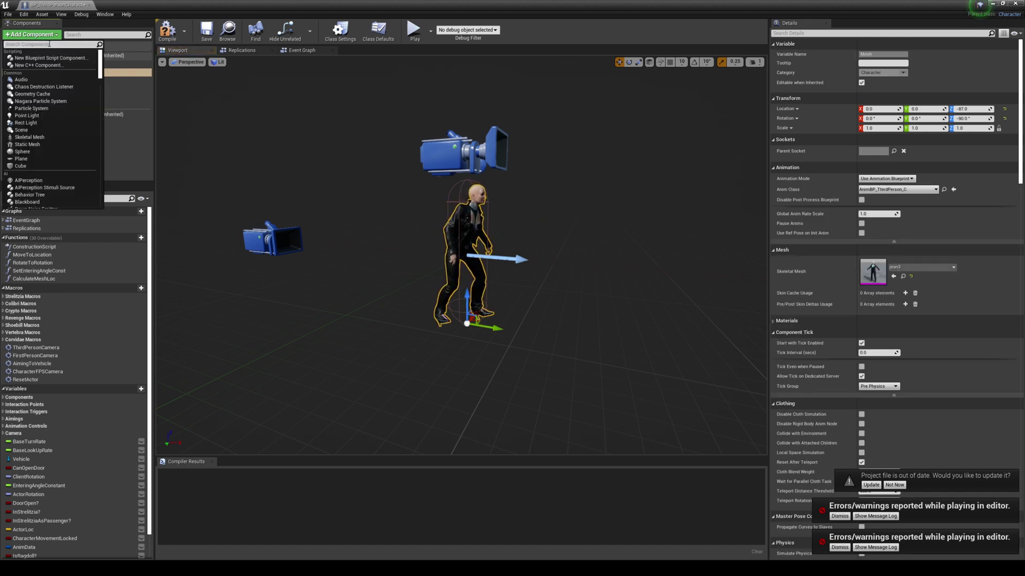
{"action": "type", "text": "groo"}
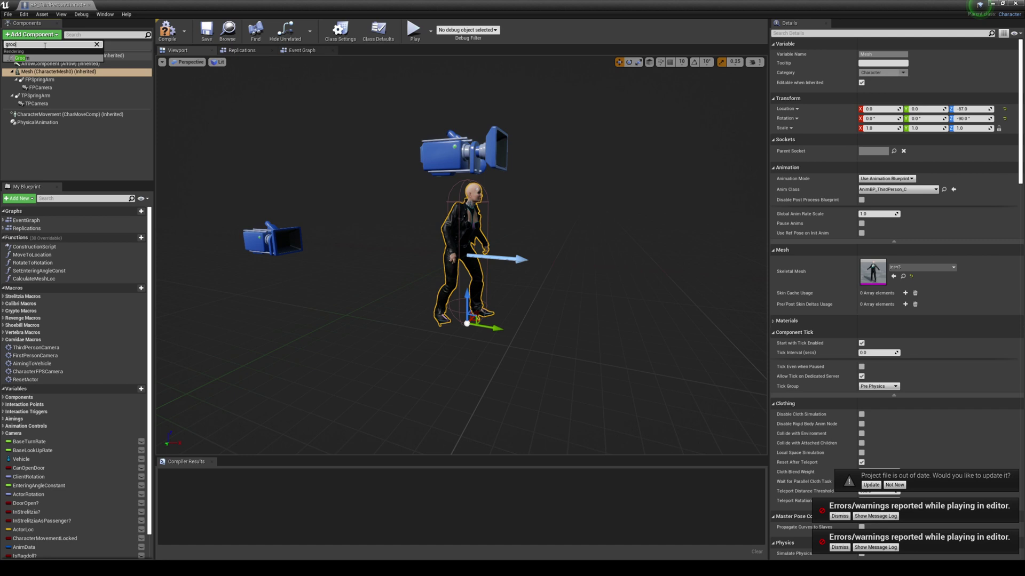
{"action": "left_click", "coordinate": [24, 58]}
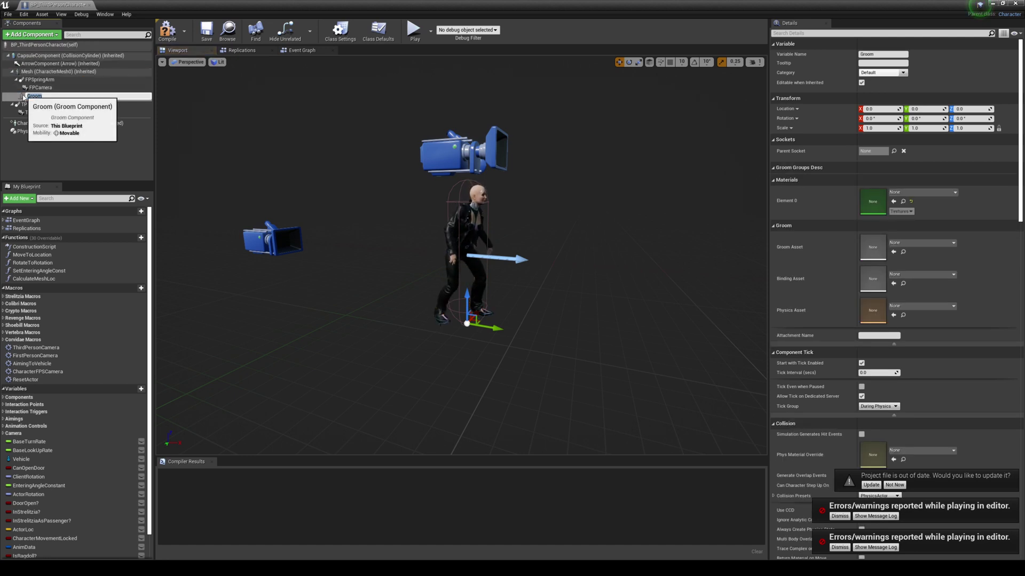
{"action": "key", "text": "Return"}
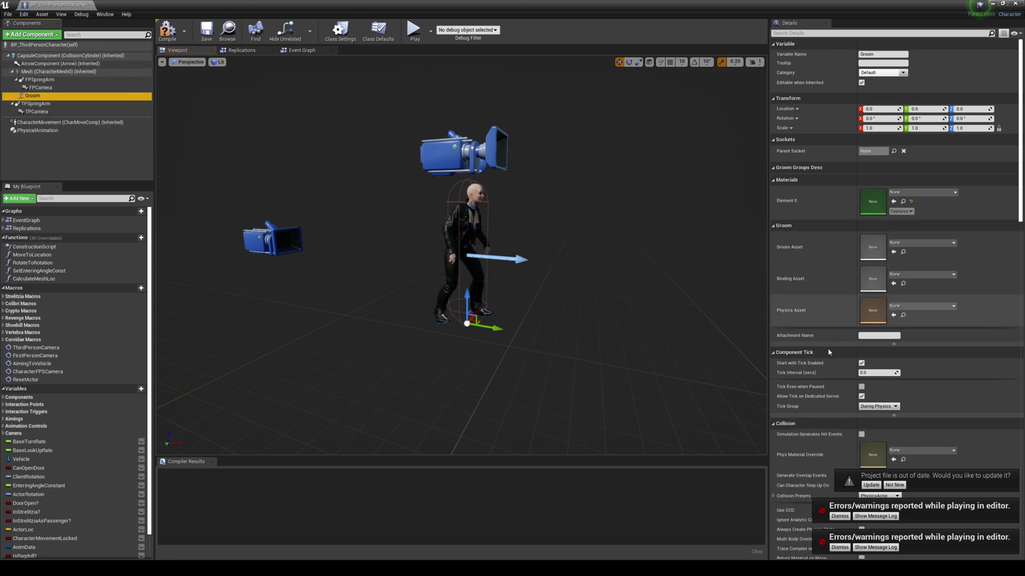
Assign Female_Long_Hair_Clipped as the Groom component's groom asset and compile the blueprint.
{"action": "left_click", "coordinate": [841, 549]}
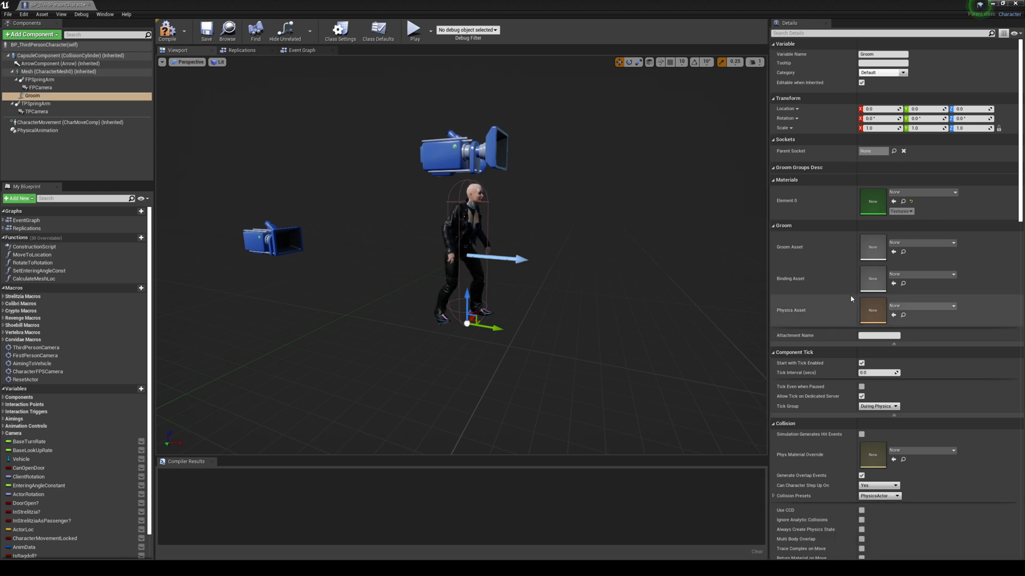
{"action": "left_click", "coordinate": [937, 243]}
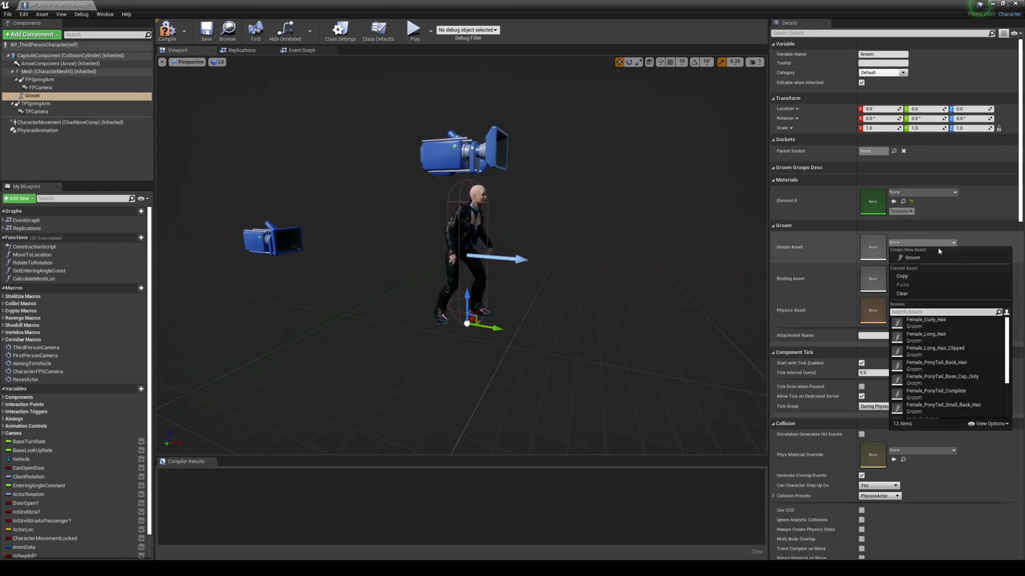
{"action": "left_click_drag", "start_coordinate": [1009, 331], "coordinate": [1009, 340]}
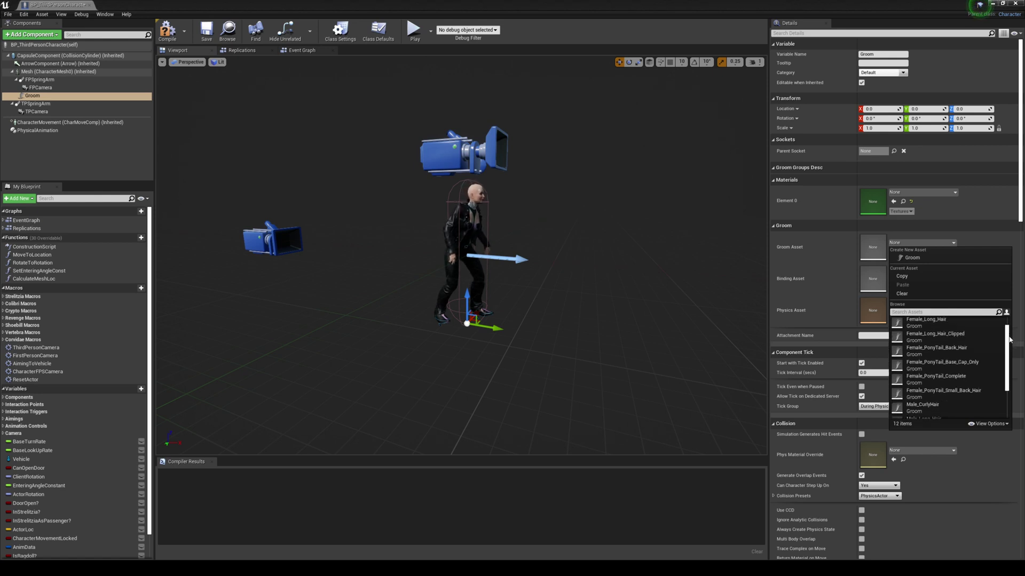
{"action": "left_click", "coordinate": [935, 336]}
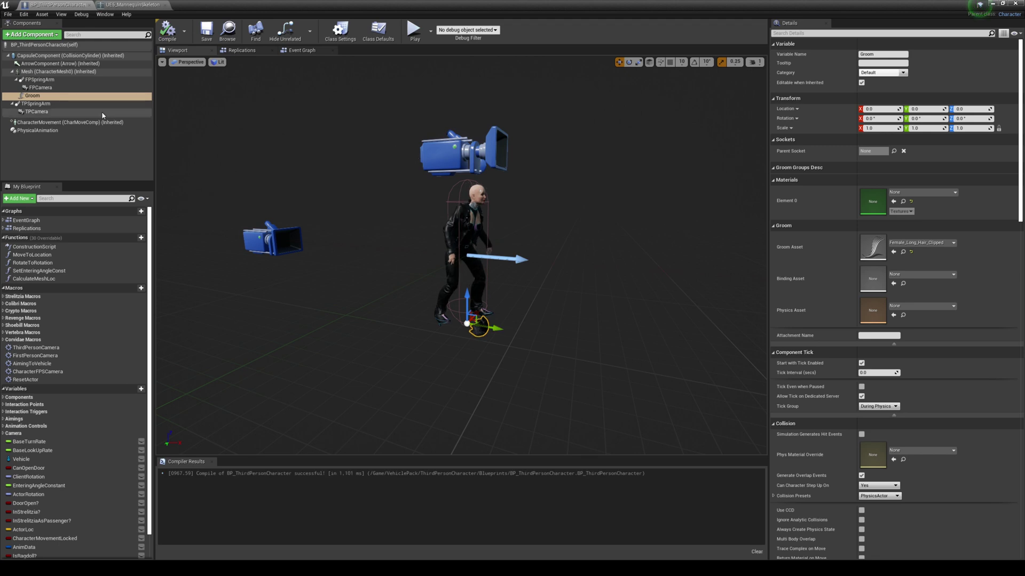
{"action": "left_click", "coordinate": [102, 95]}
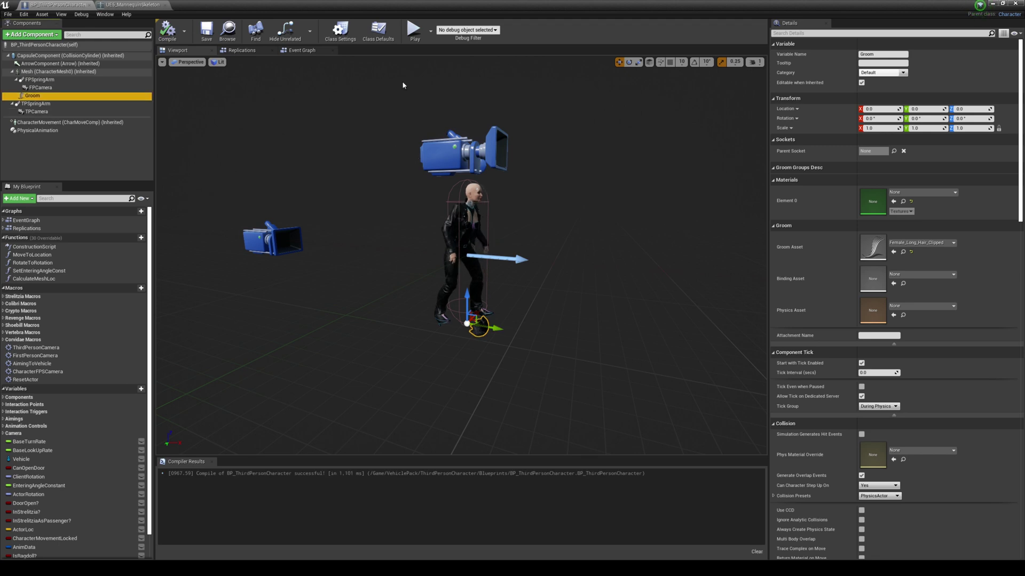
Add an Event BeginPlay node in an empty area above the ThirdPersonCamera group of the Event Graph.
{"action": "left_click", "coordinate": [301, 51]}
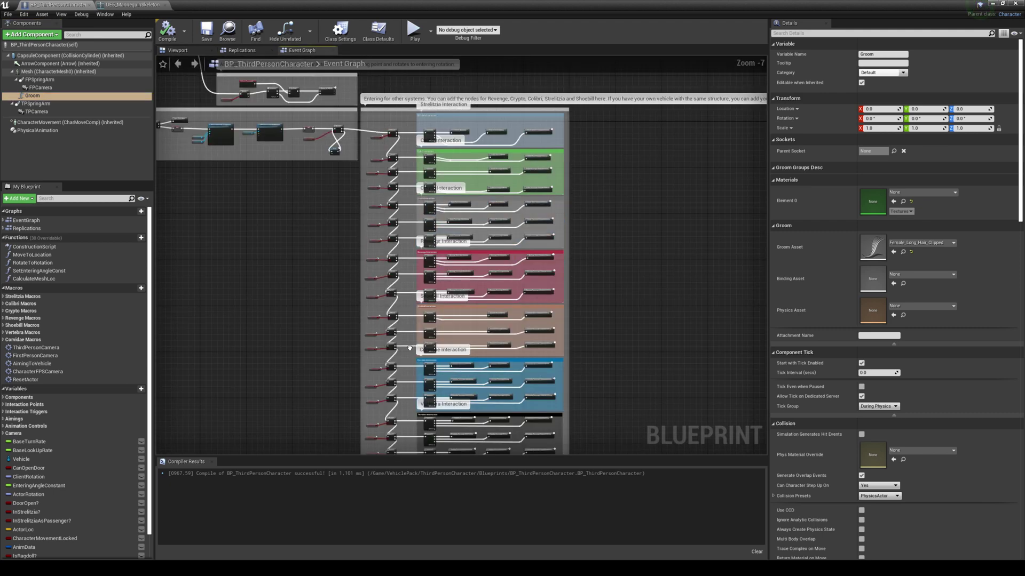
{"action": "right_click_drag", "start_coordinate": [409, 348], "coordinate": [766, 454]}
{"action": "left_click", "coordinate": [296, 120]}
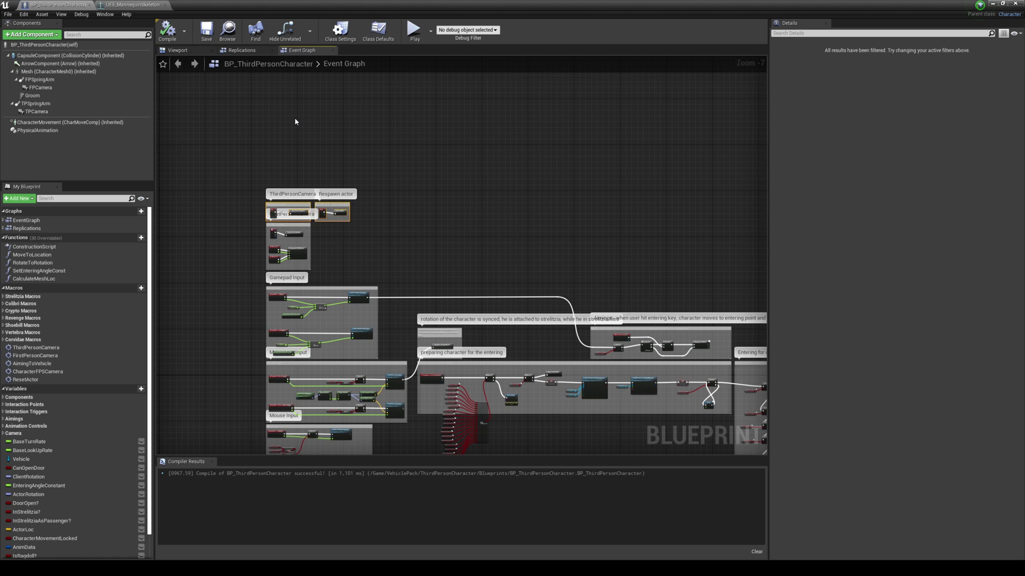
{"action": "scroll", "coordinate": [295, 122], "scroll_direction": "up", "scroll_amount": 5}
{"action": "right_click", "coordinate": [291, 126]}
{"action": "type", "text": "e"}
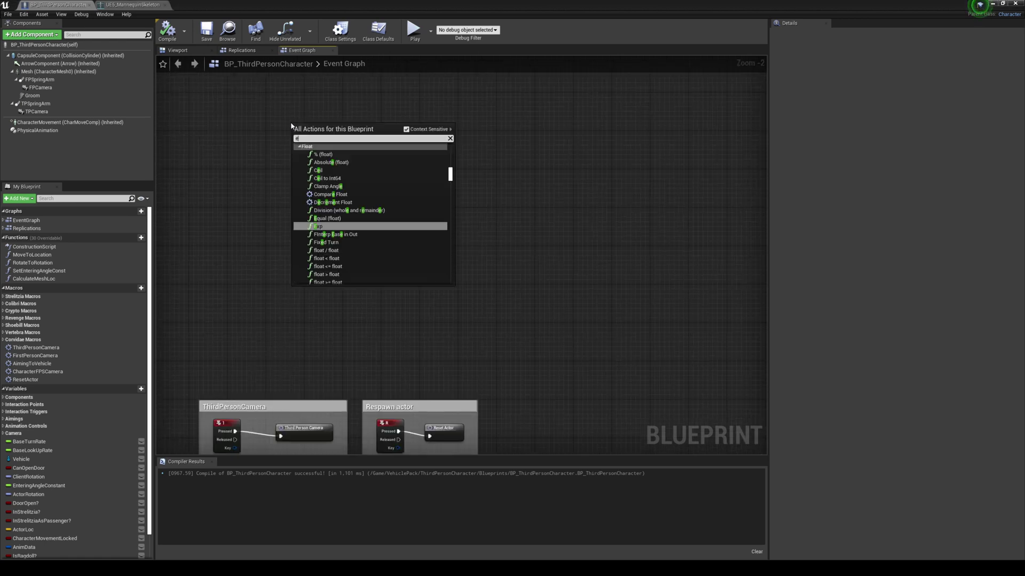
{"action": "type", "text": "vent be"}
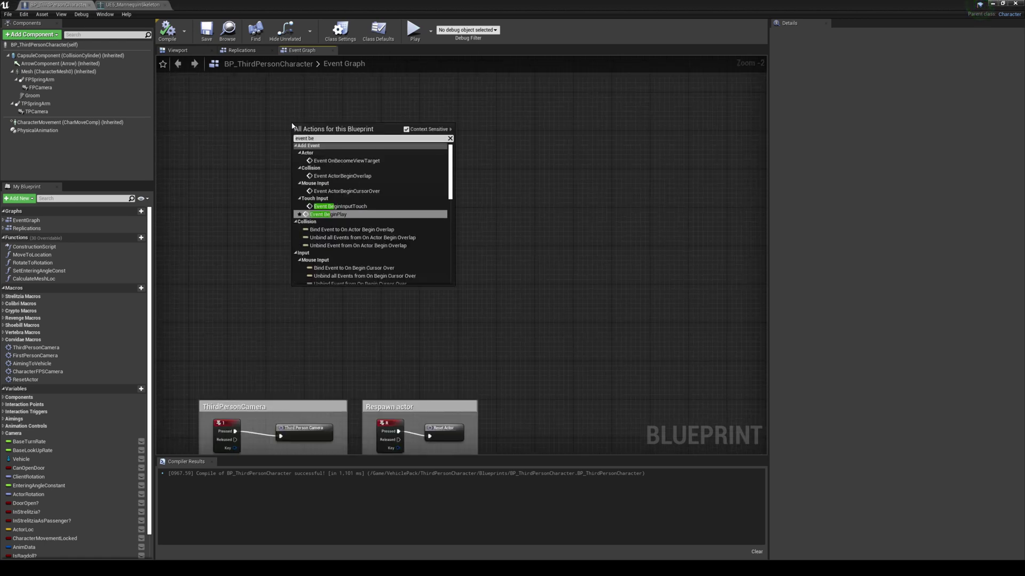
{"action": "left_click", "coordinate": [335, 215]}
{"action": "scroll", "coordinate": [353, 116], "scroll_direction": "up", "scroll_amount": 2}
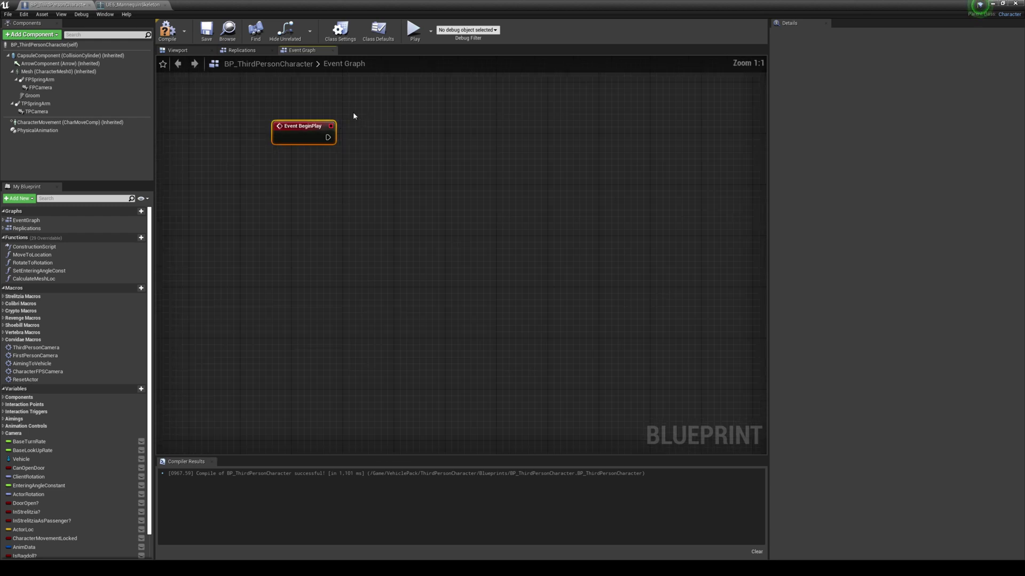
{"action": "right_click_drag", "start_coordinate": [393, 111], "coordinate": [354, 196]}
{"action": "left_click", "coordinate": [343, 251]}
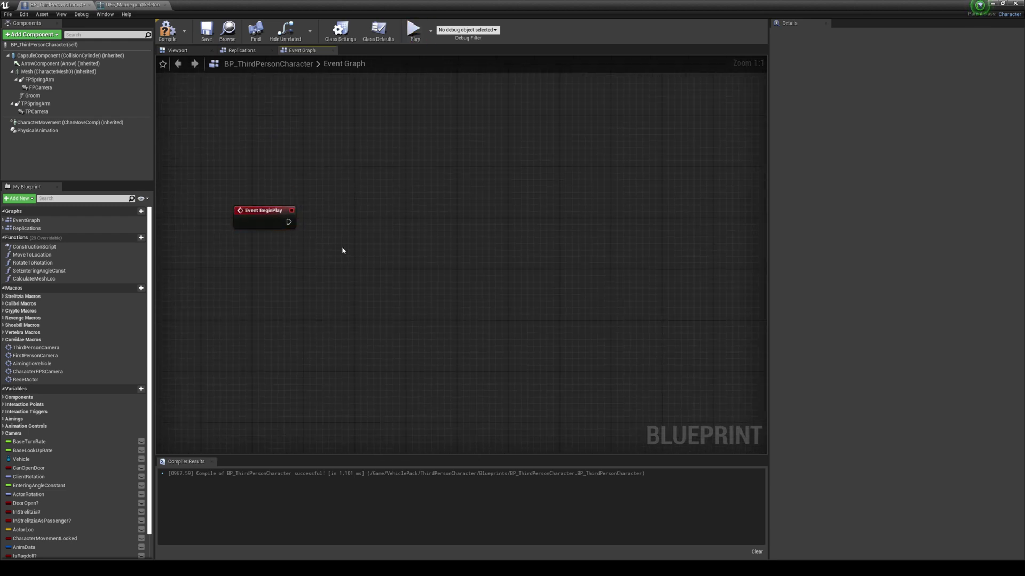
Add an AttachComponentToComponent node wired to Event BeginPlay, delete its automatic Mesh reference, and place it beside the event.
{"action": "left_click_drag", "start_coordinate": [291, 221], "coordinate": [459, 243]}
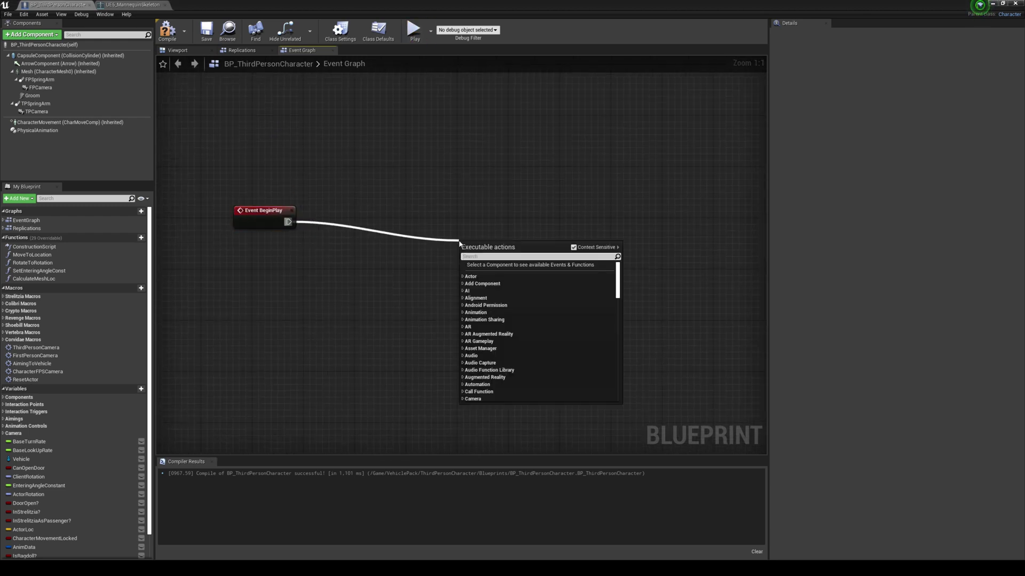
{"action": "type", "text": "attac"}
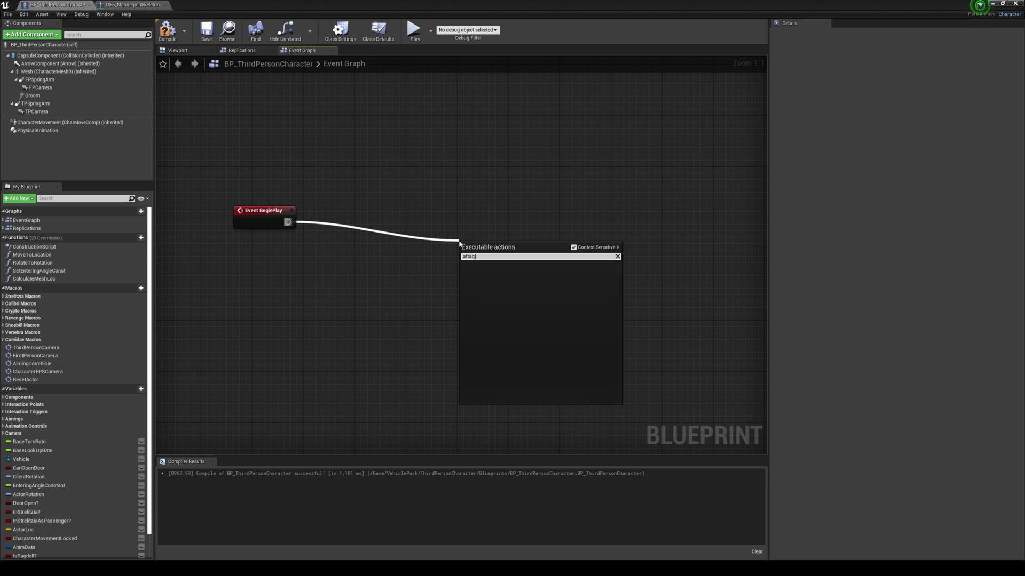
{"action": "type", "text": "h component to"}
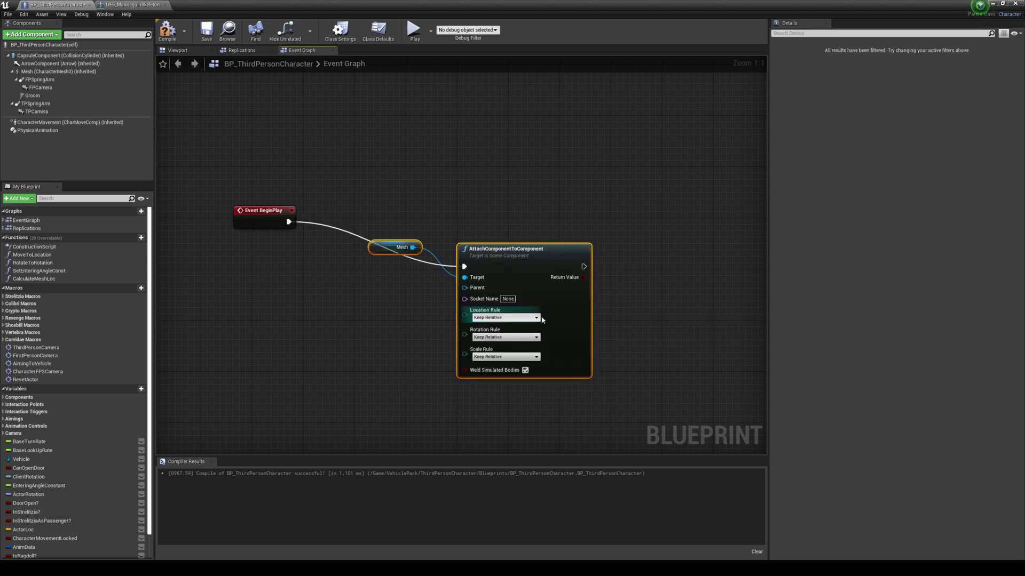
{"action": "left_click", "coordinate": [526, 319]}
{"action": "left_click_drag", "start_coordinate": [392, 251], "coordinate": [410, 203]}
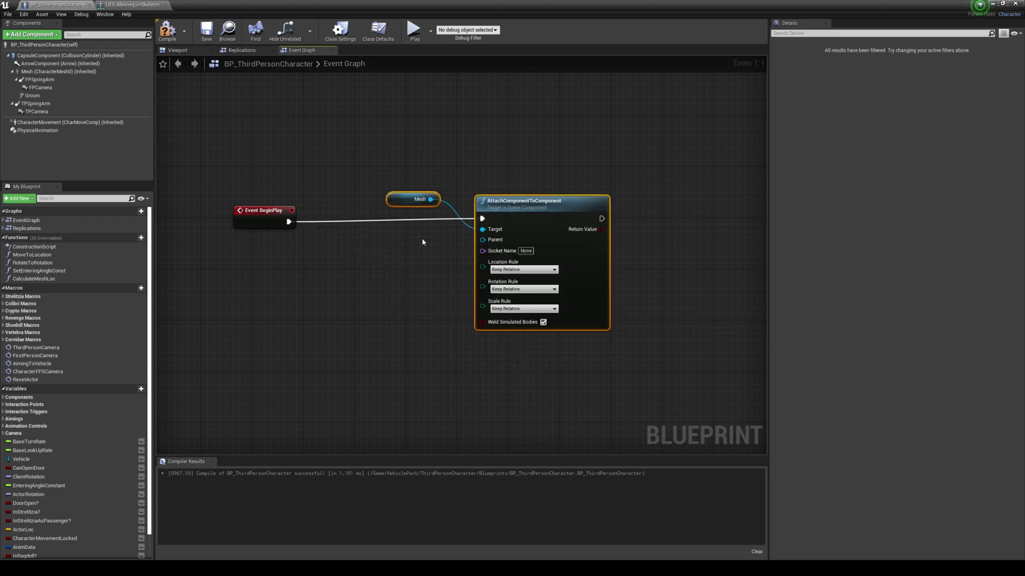
{"action": "left_click", "coordinate": [411, 202]}
{"action": "key", "text": "Delete"}
{"action": "left_click_drag", "start_coordinate": [492, 235], "coordinate": [480, 226]}
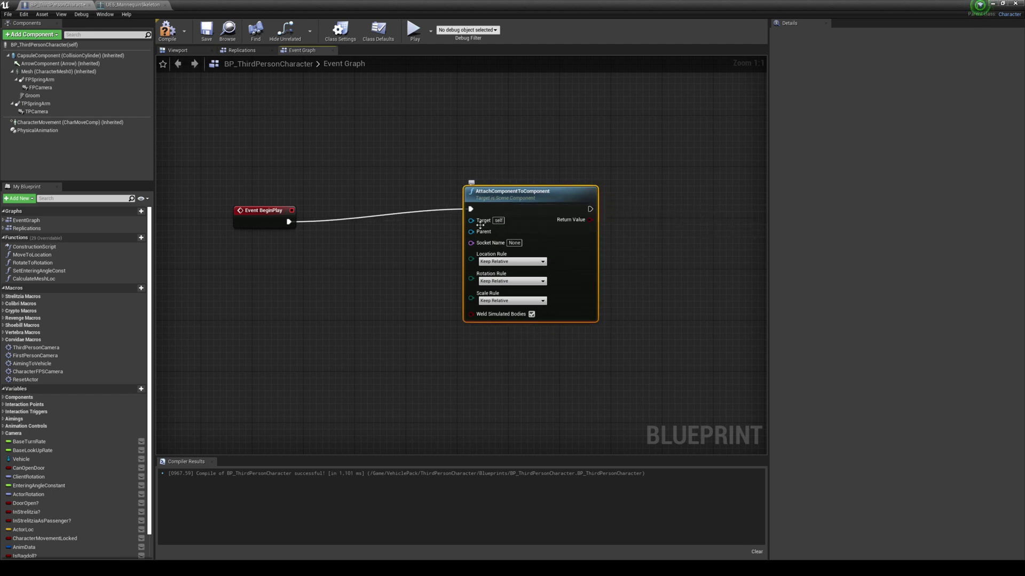
Add references to the Groom and Mesh components, connecting Groom to the attach node's Target and Mesh to its Parent.
{"action": "left_click_drag", "start_coordinate": [32, 95], "coordinate": [267, 226]}
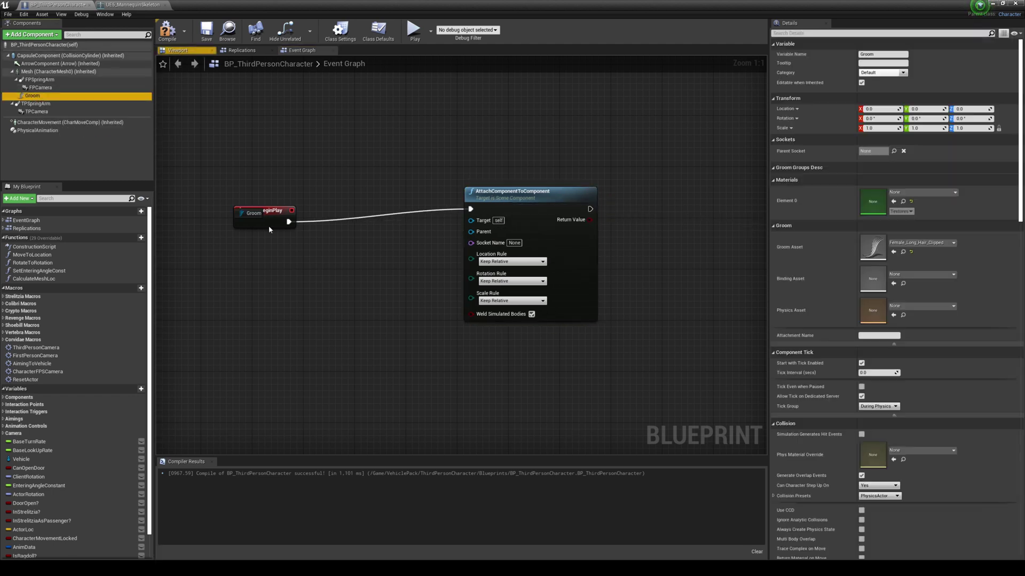
{"action": "left_click_drag", "start_coordinate": [356, 299], "coordinate": [477, 231]}
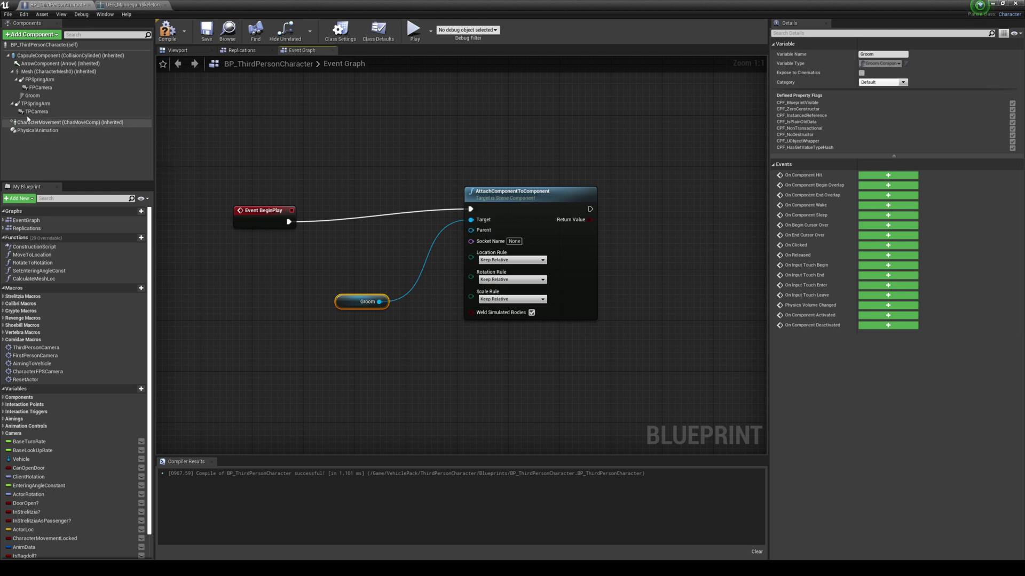
{"action": "left_click_drag", "start_coordinate": [32, 72], "coordinate": [475, 231]}
Set the attach node's Socket Name to Groom, then compile and save the blueprint.
{"action": "left_click", "coordinate": [514, 241]}
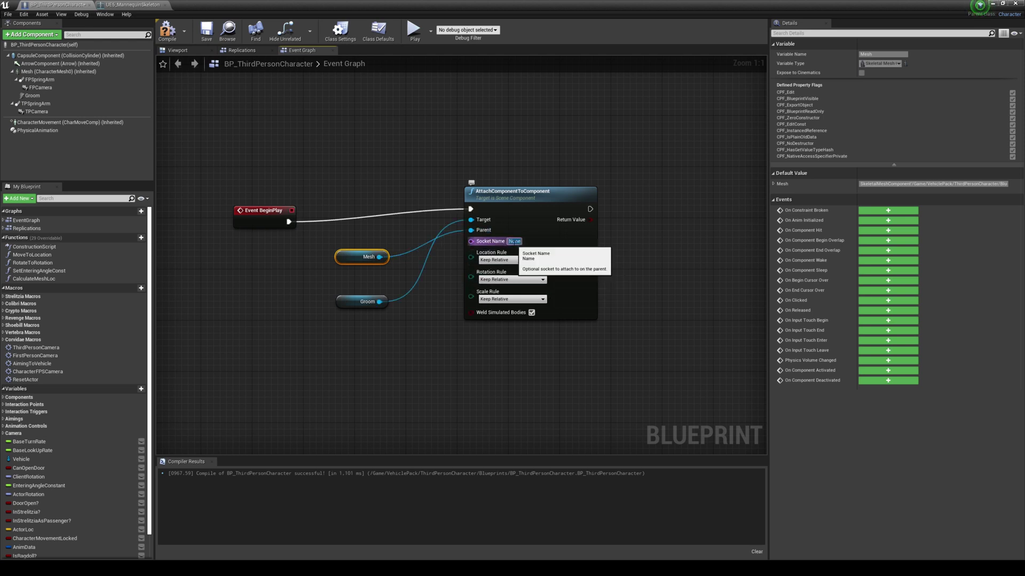
{"action": "key", "text": "Return"}
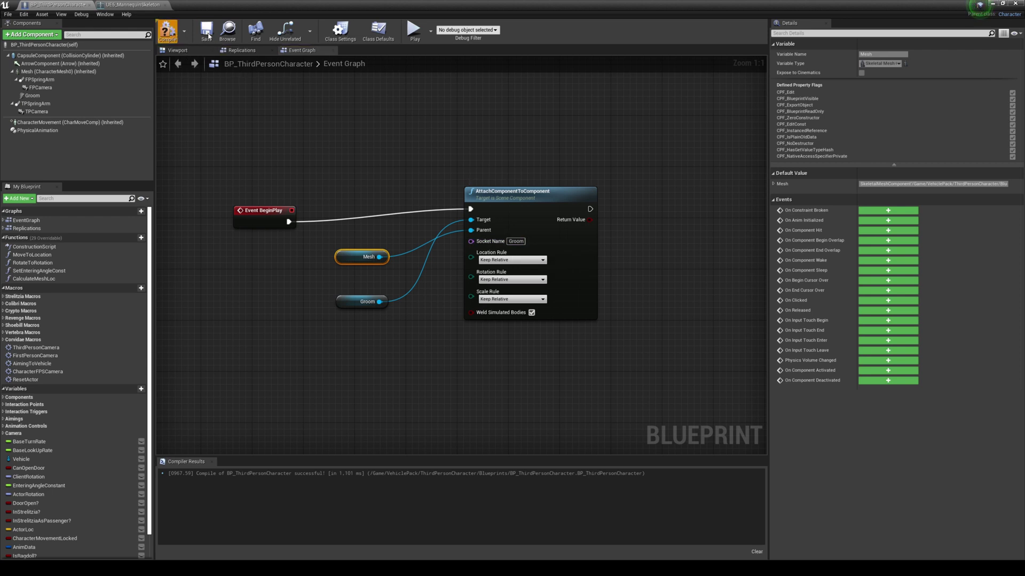
{"action": "left_click", "coordinate": [207, 34]}
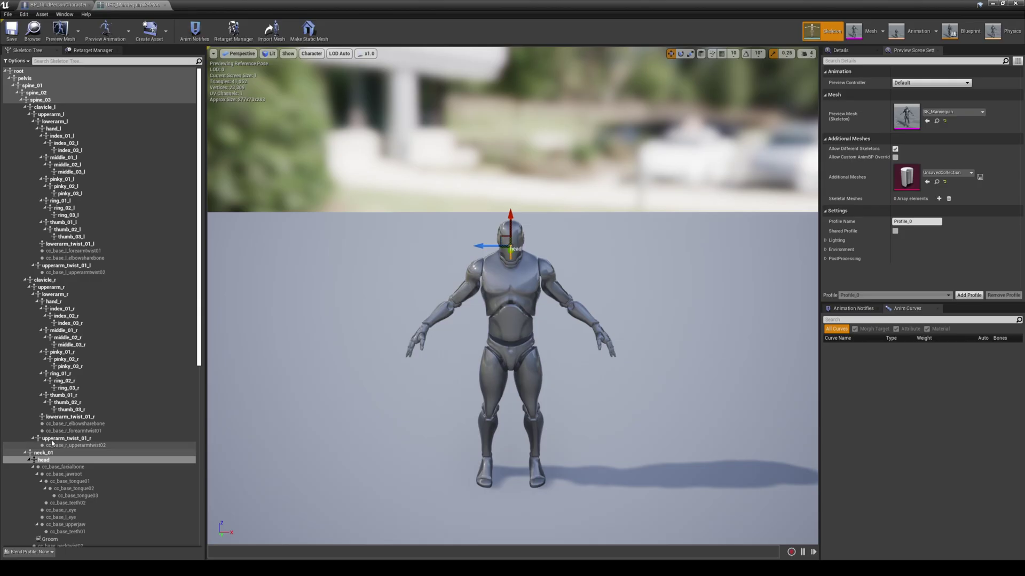
Select the skeleton's head bone, then play the level to inspect how the hair sits on the character and stop.
{"action": "left_click", "coordinate": [43, 460]}
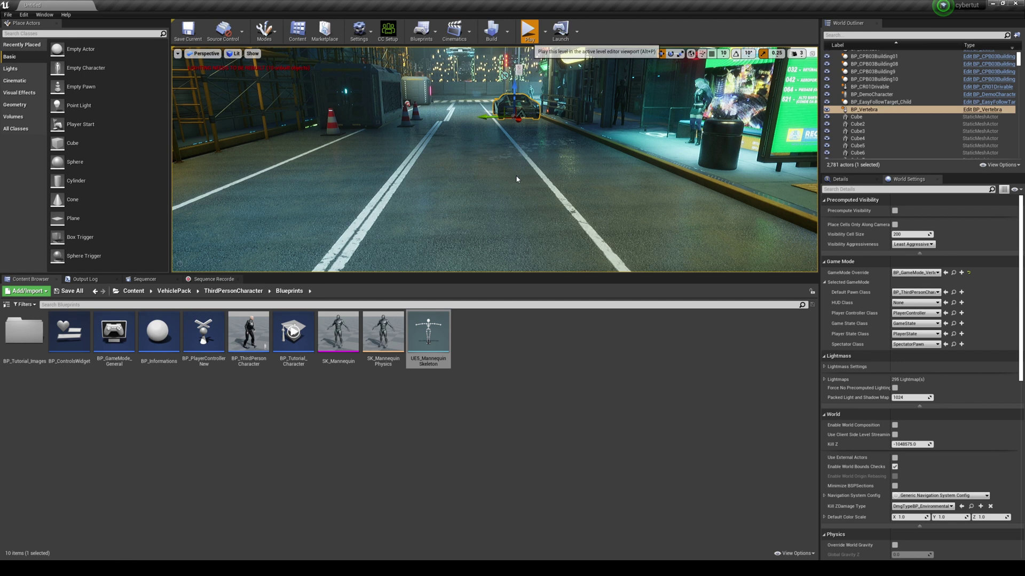
{"action": "key", "text": "alt+p"}
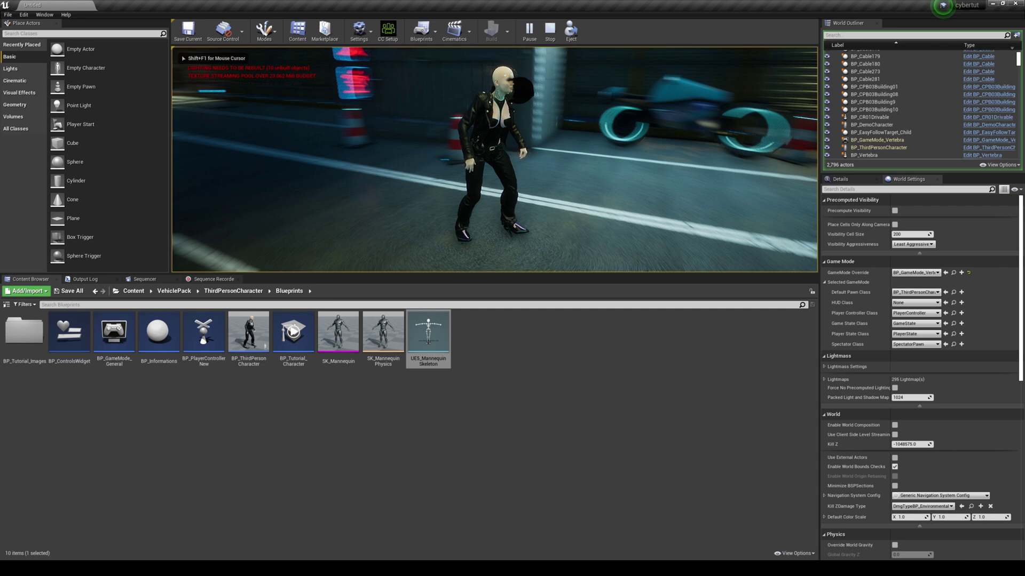
{"action": "key", "text": "Escape"}
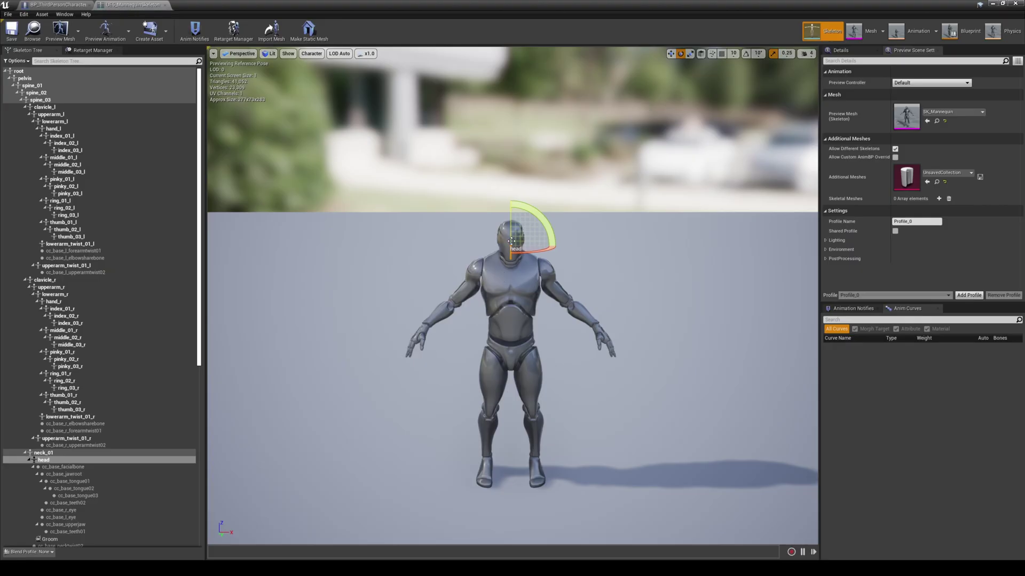
Try rotating the head bone in the skeleton preview, and undo the rotation.
{"action": "left_click_drag", "start_coordinate": [512, 240], "coordinate": [480, 259]}
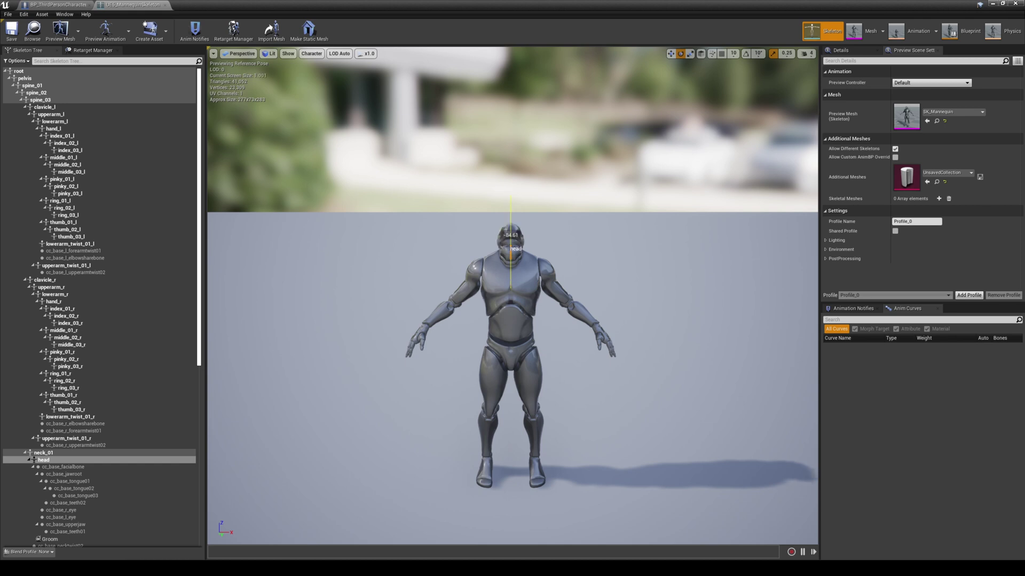
{"action": "key", "text": "ctrl+z"}
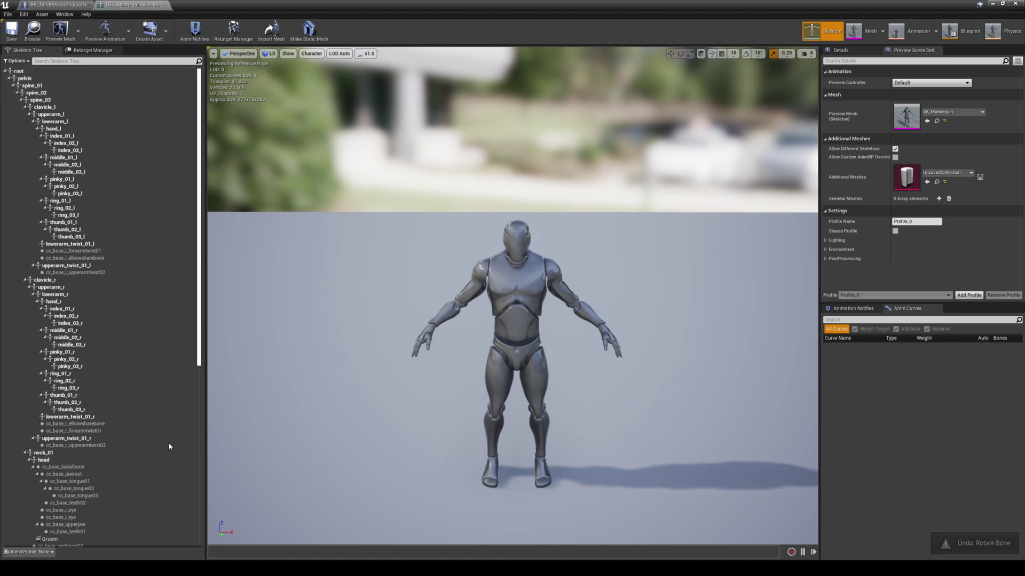
Rotate the Groom socket under the head bone and save the skeleton, checking the hair's orientation in the level.
{"action": "scroll", "coordinate": [170, 447], "scroll_direction": "down", "scroll_amount": 6}
{"action": "left_click", "coordinate": [51, 385]}
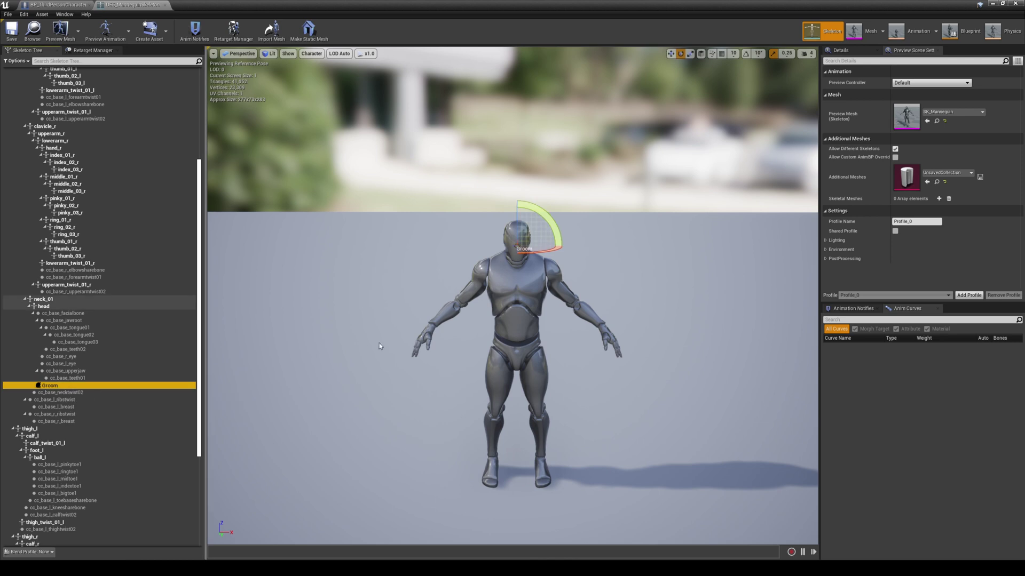
{"action": "left_click", "coordinate": [682, 53]}
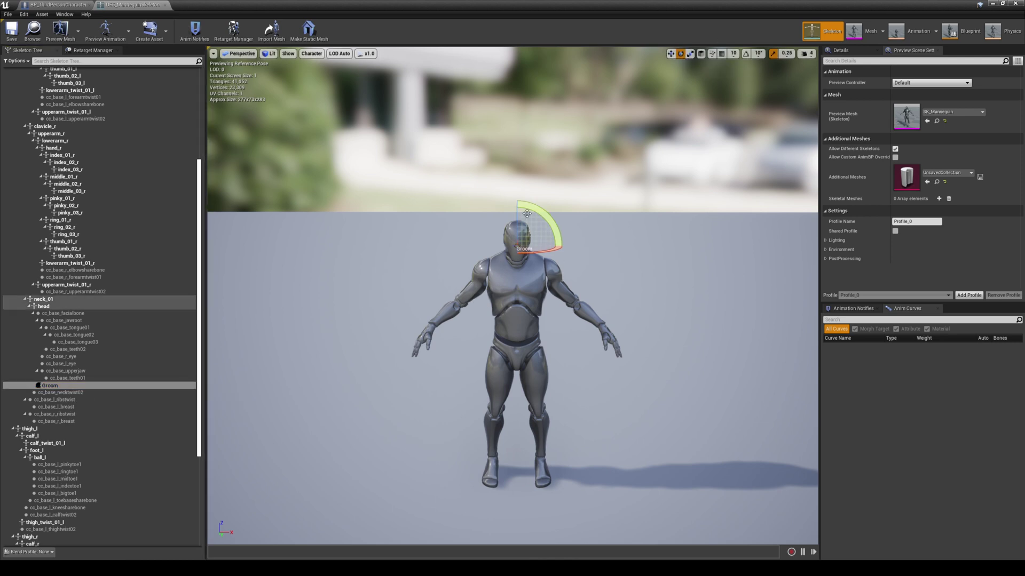
{"action": "left_click_drag", "start_coordinate": [527, 214], "coordinate": [517, 240]}
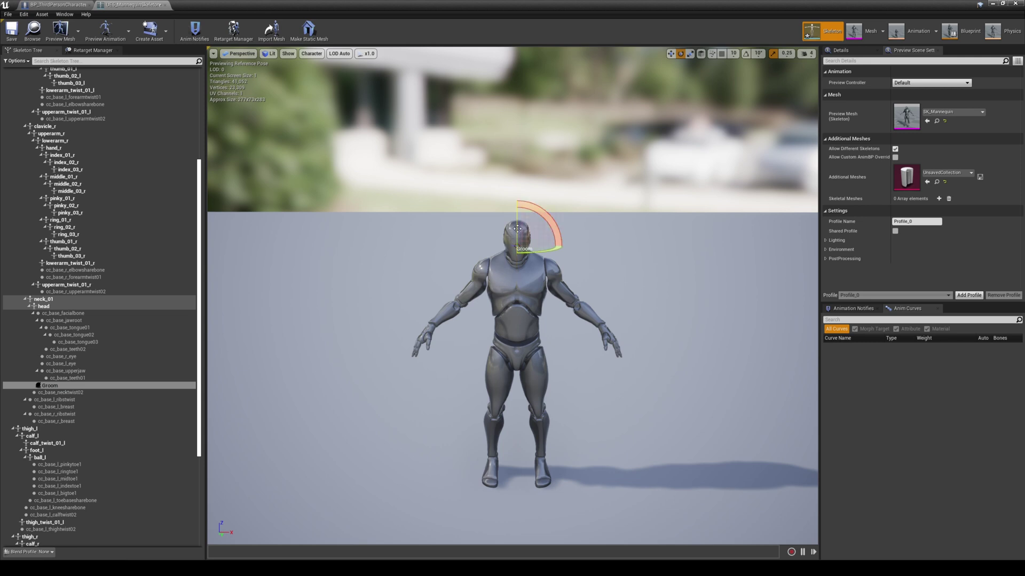
{"action": "left_click", "coordinate": [11, 31]}
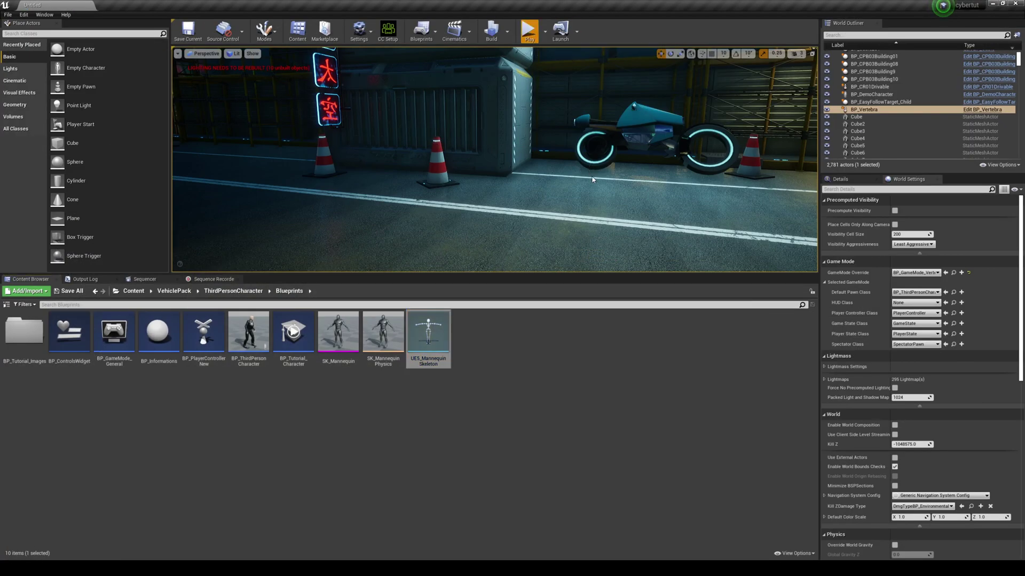
{"action": "left_click", "coordinate": [574, 173]}
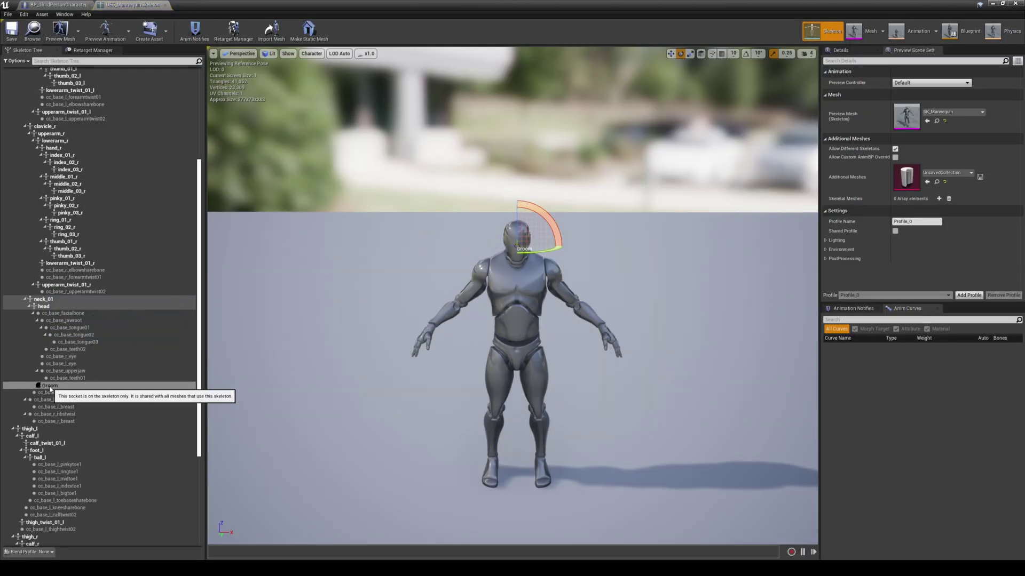
Browse the preview assets available for the Groom socket and try switching the asset display to a list.
{"action": "right_click", "coordinate": [49, 389]}
{"action": "mouse_move", "coordinate": [98, 479]}
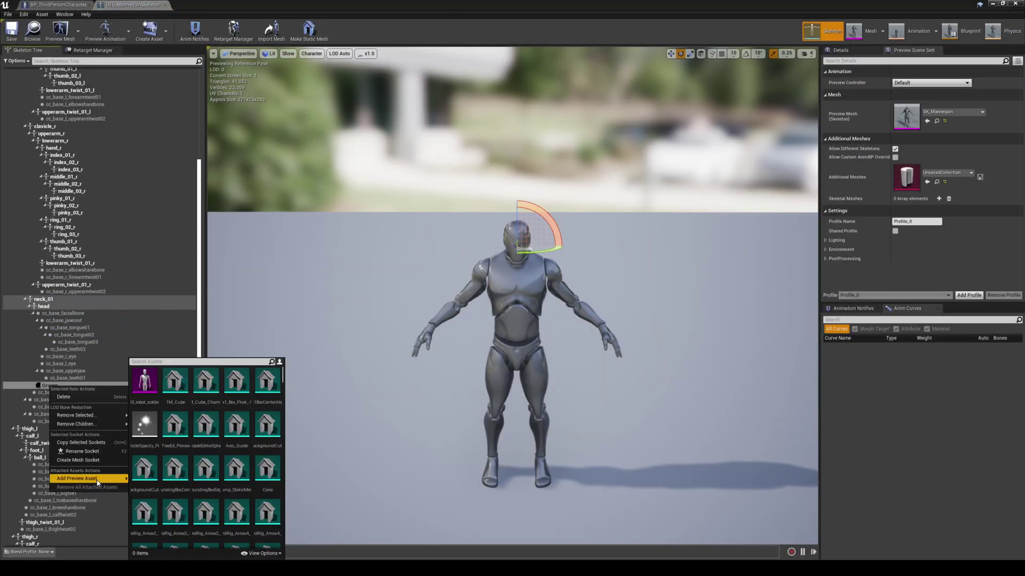
{"action": "left_click_drag", "start_coordinate": [279, 376], "coordinate": [269, 555]}
{"action": "left_click", "coordinate": [264, 553]}
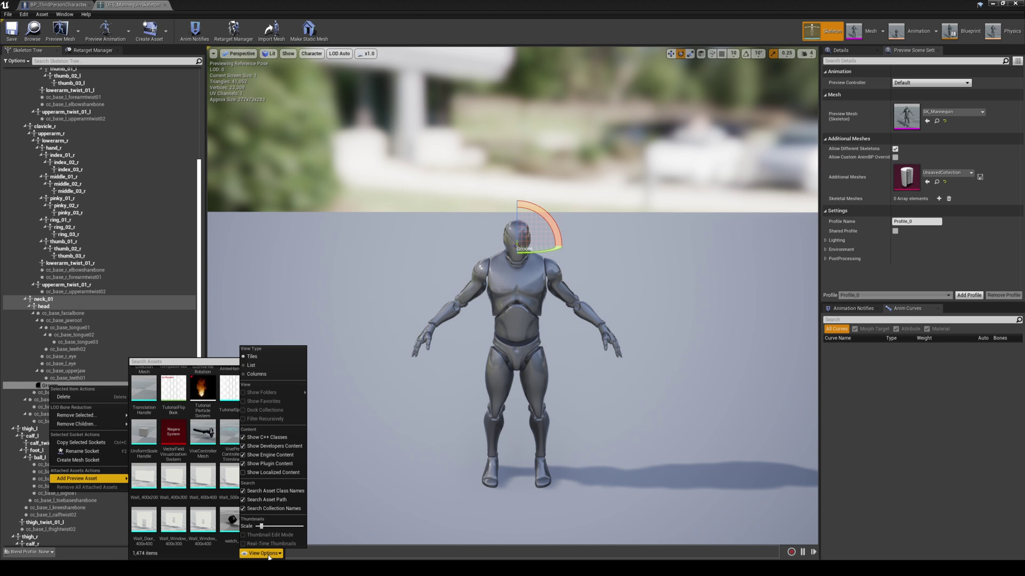
{"action": "left_click", "coordinate": [252, 366]}
Search the Groom socket's preview assets for "hair", and leave the asset picker without adding one.
{"action": "right_click", "coordinate": [69, 383]}
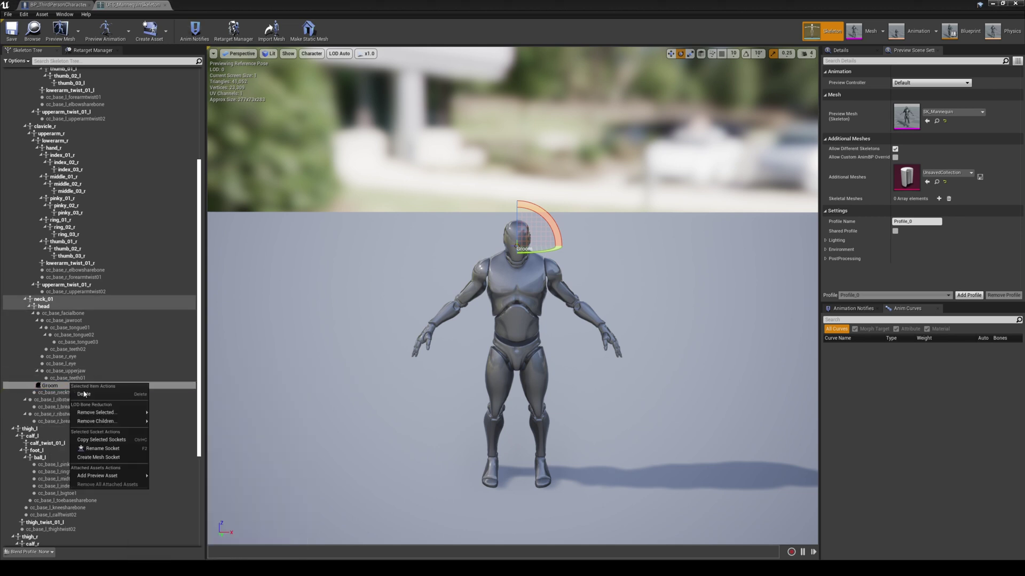
{"action": "mouse_move", "coordinate": [107, 476]}
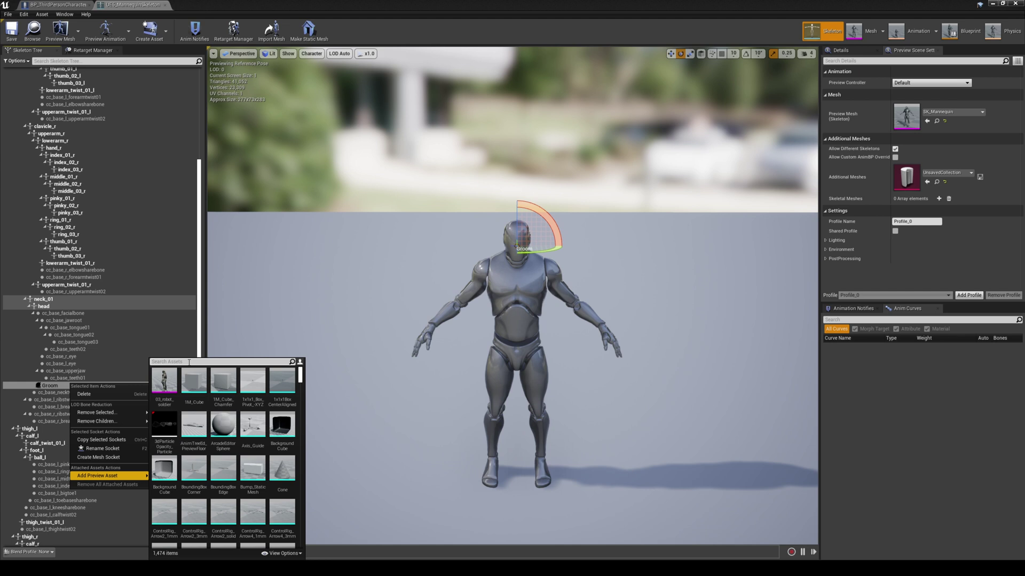
{"action": "type", "text": "hair"}
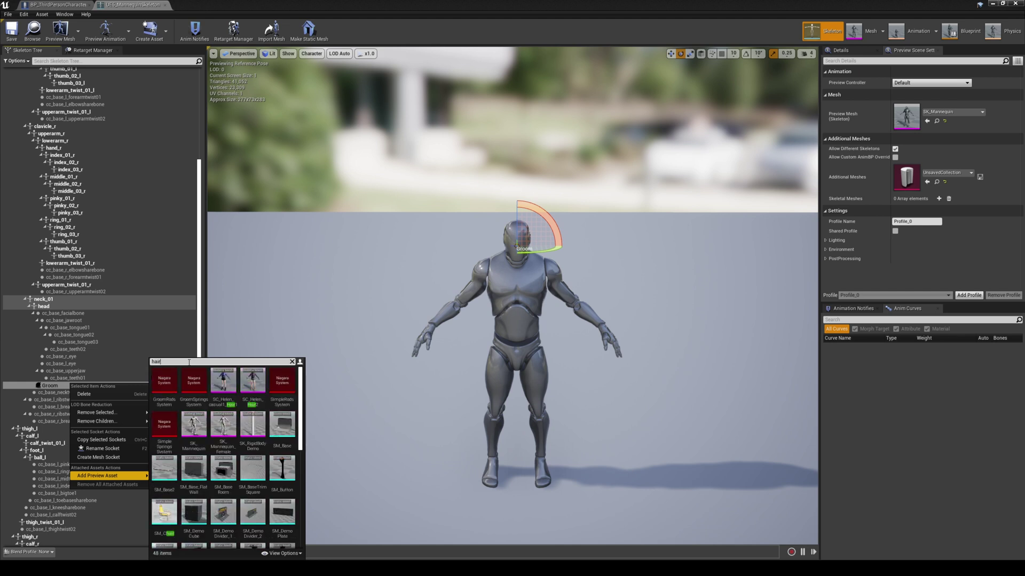
{"action": "key", "text": "BackSpace"}
{"action": "key", "text": "BackSpace"}
{"action": "key", "text": "BackSpace"}
{"action": "key", "text": "BackSpace"}
{"action": "type", "text": "c"}
{"action": "key", "text": "BackSpace"}
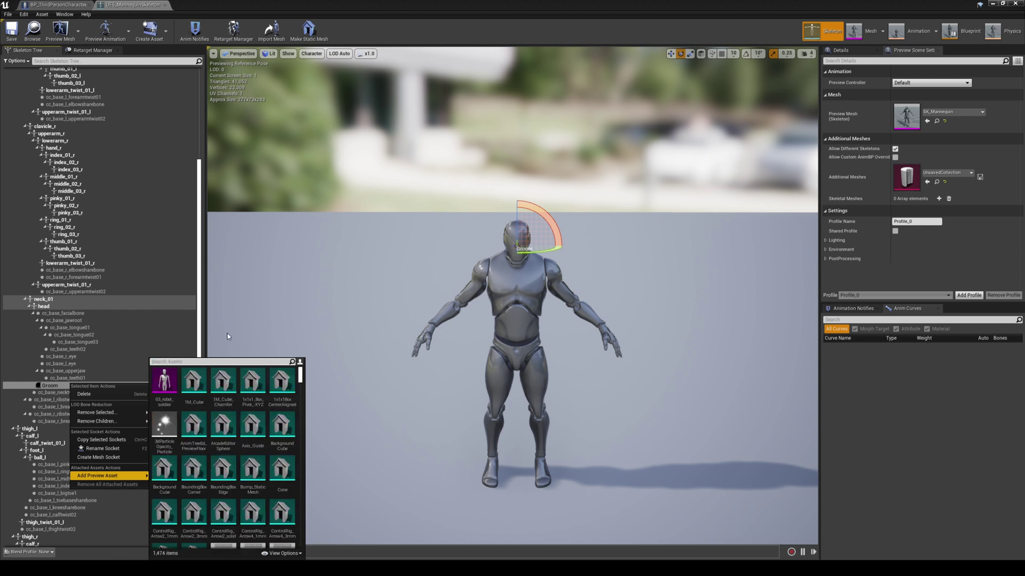
{"action": "left_click", "coordinate": [227, 336]}
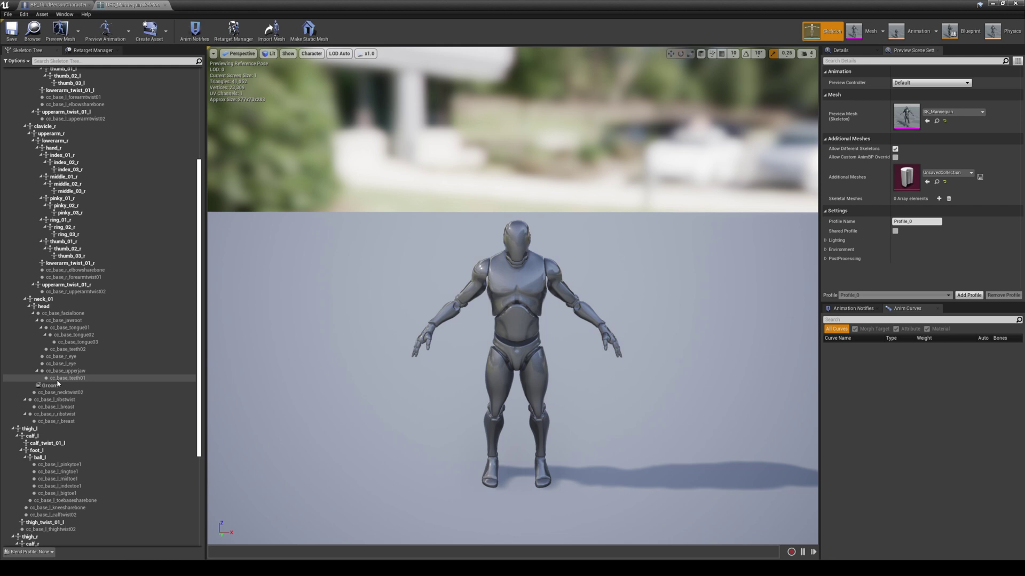
Rotate the Groom socket about 90 degrees around the vertical axis in the skeleton preview.
{"action": "left_click", "coordinate": [54, 385]}
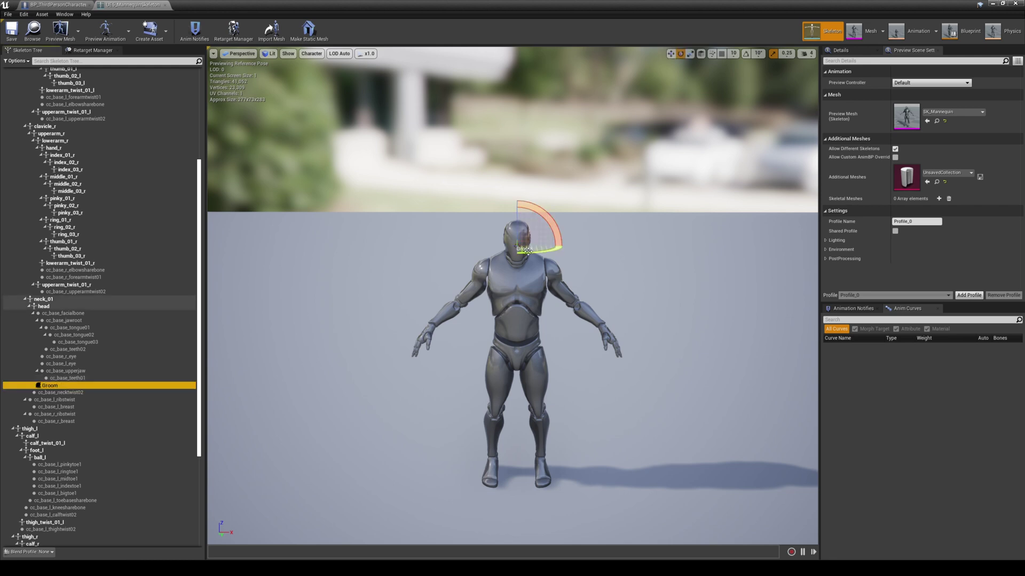
{"action": "left_click_drag", "start_coordinate": [528, 251], "coordinate": [517, 246]}
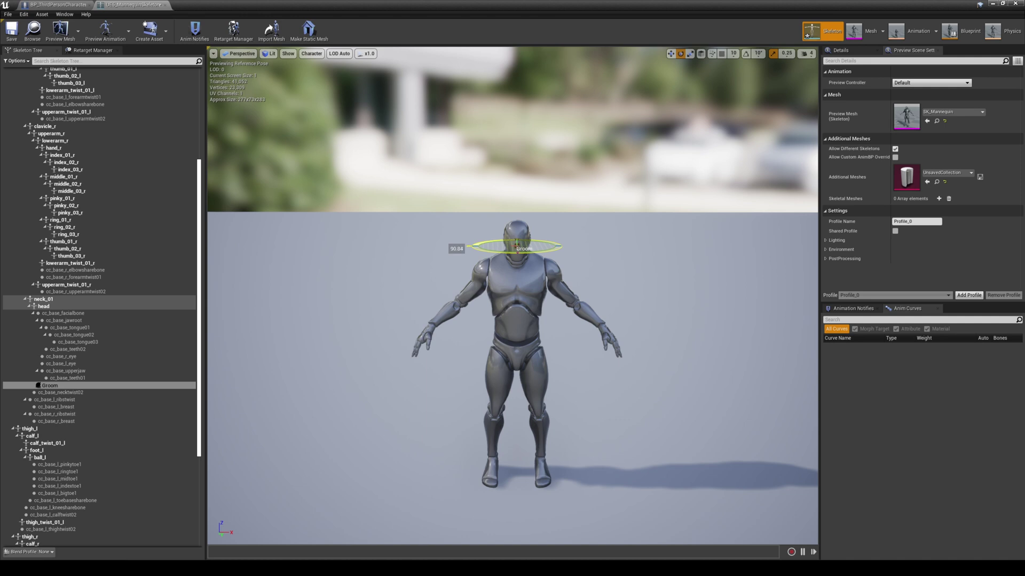
{"action": "left_click_drag", "start_coordinate": [516, 245], "coordinate": [516, 246]}
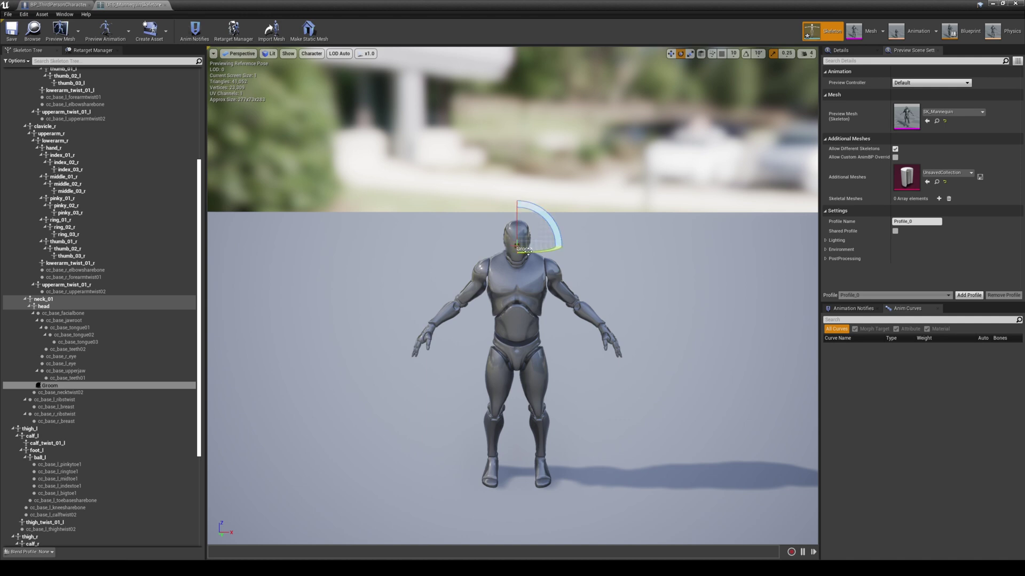
Inspect the hair's orientation on the character in the running level, moving the character and viewing the head from several sides.
{"action": "left_click", "coordinate": [993, 4]}
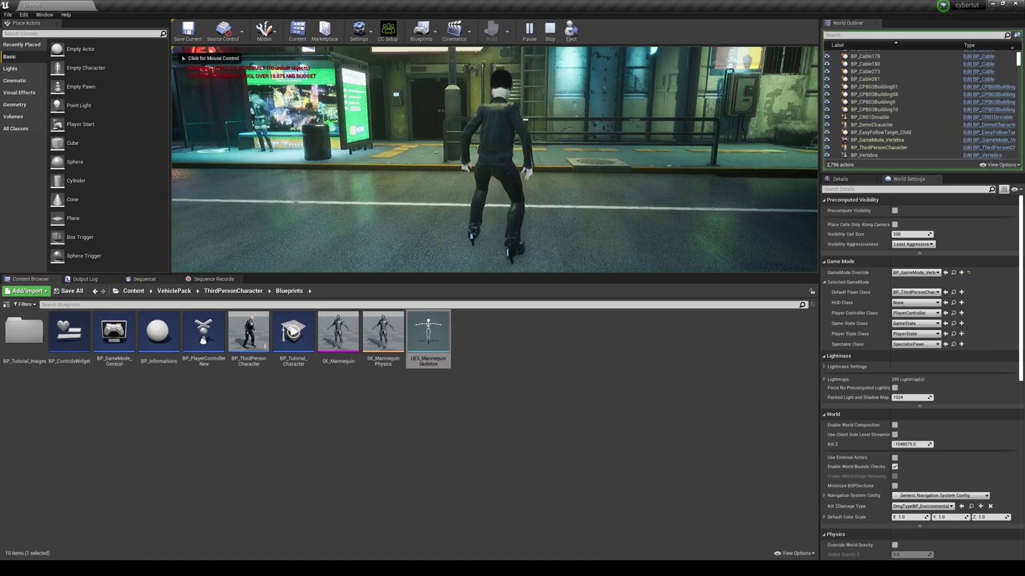
{"action": "left_click", "coordinate": [494, 159]}
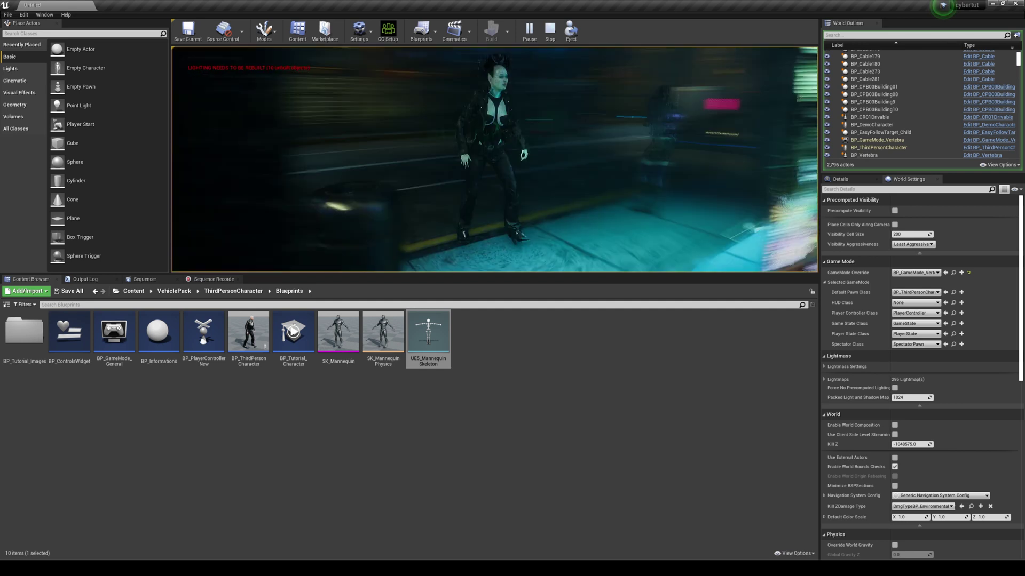
{"action": "key", "text": "a"}
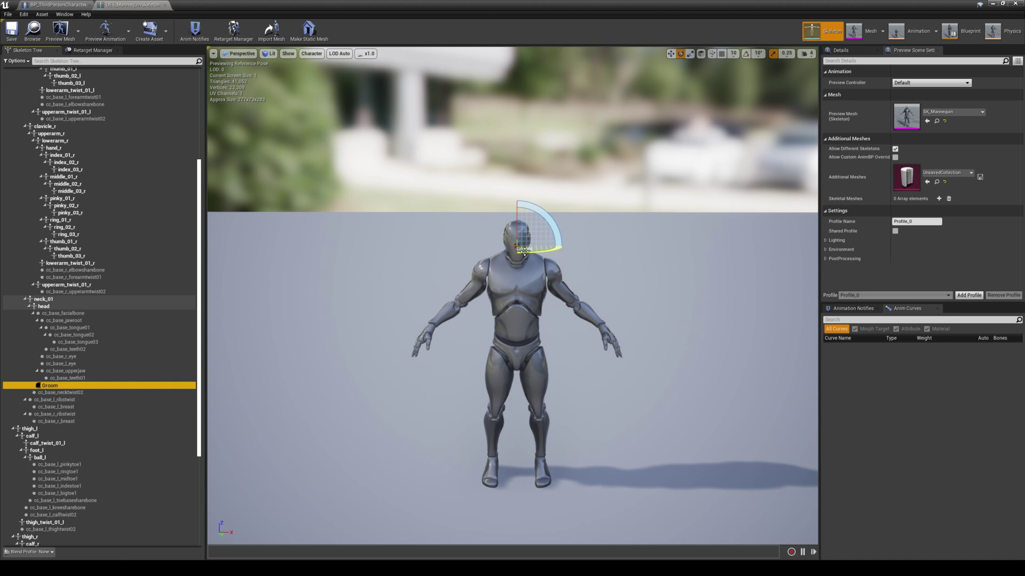
Move the Groom socket slightly down along the vertical axis, and play the level to check the hair's placement.
{"action": "left_click", "coordinate": [524, 251]}
{"action": "key", "text": "w"}
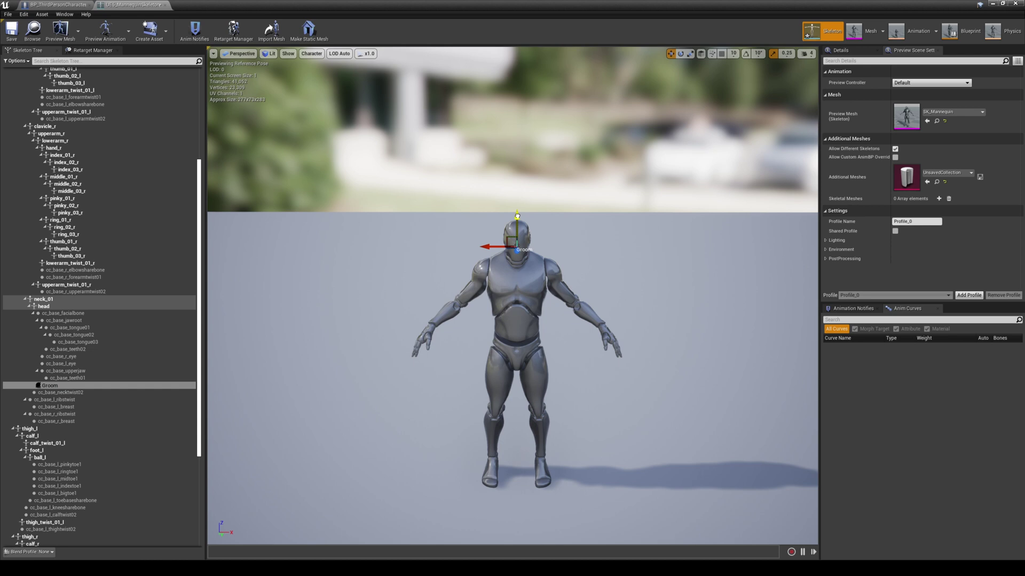
{"action": "left_click_drag", "start_coordinate": [516, 216], "coordinate": [516, 225]}
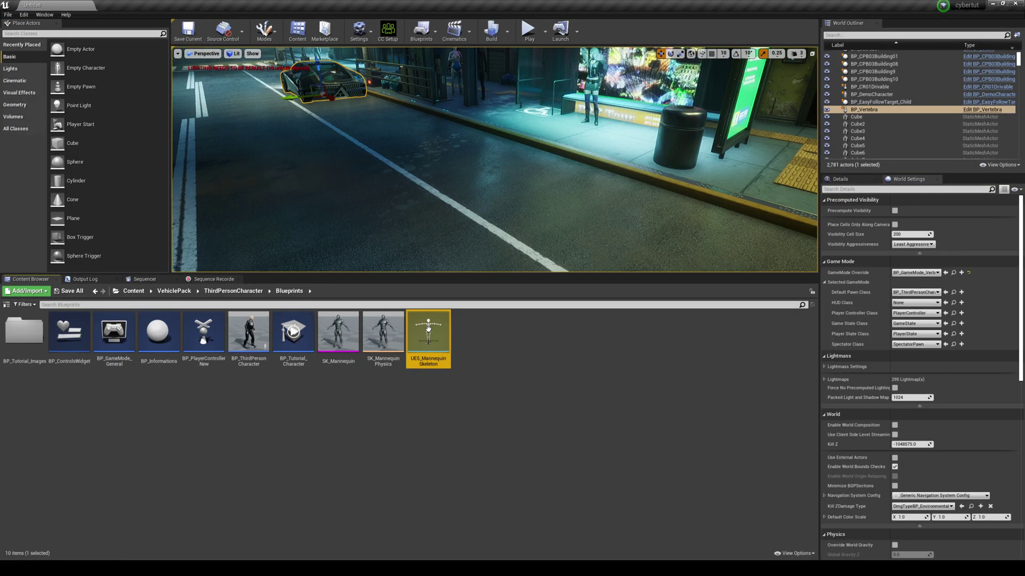
{"action": "left_click", "coordinate": [528, 32]}
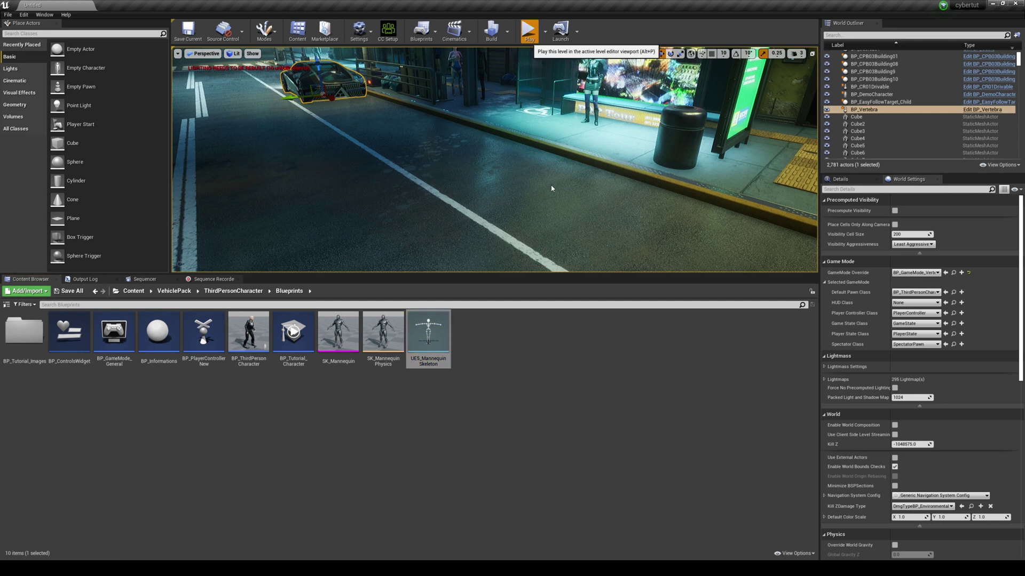